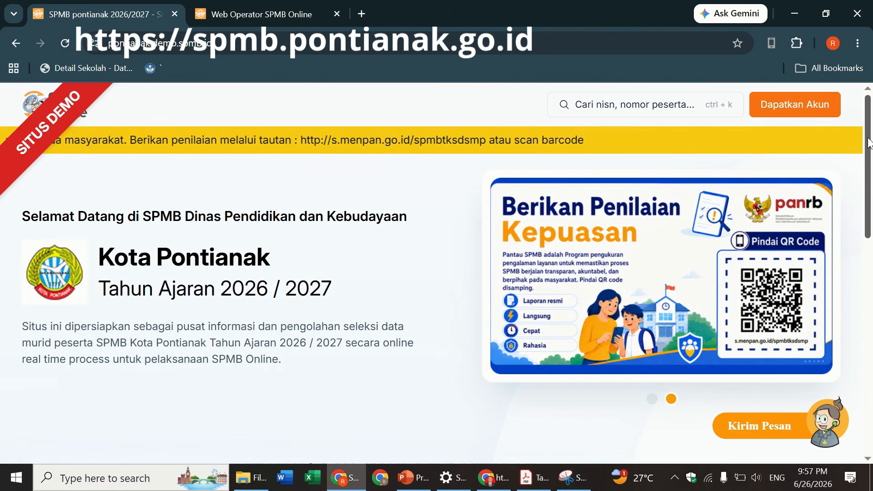
- Choose the SMP card's Domisili route and start student registration with DAFTARKAN MURID
drag(869, 140, 867, 261)
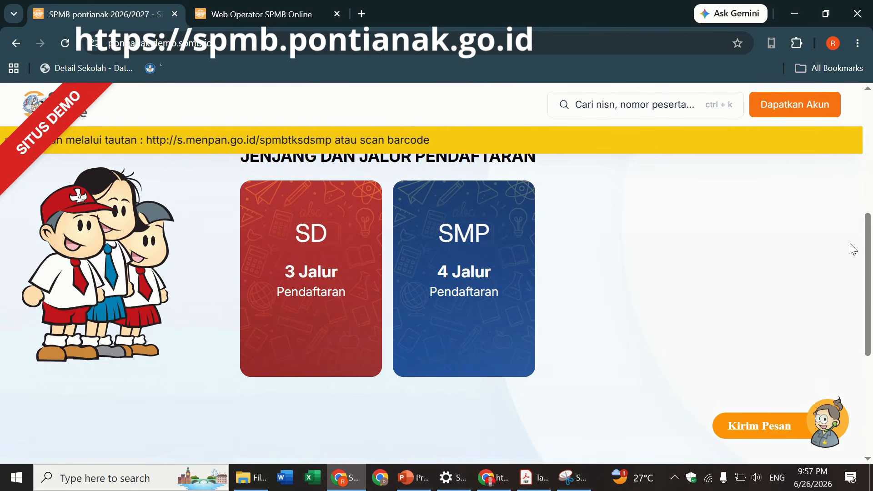
click(490, 263)
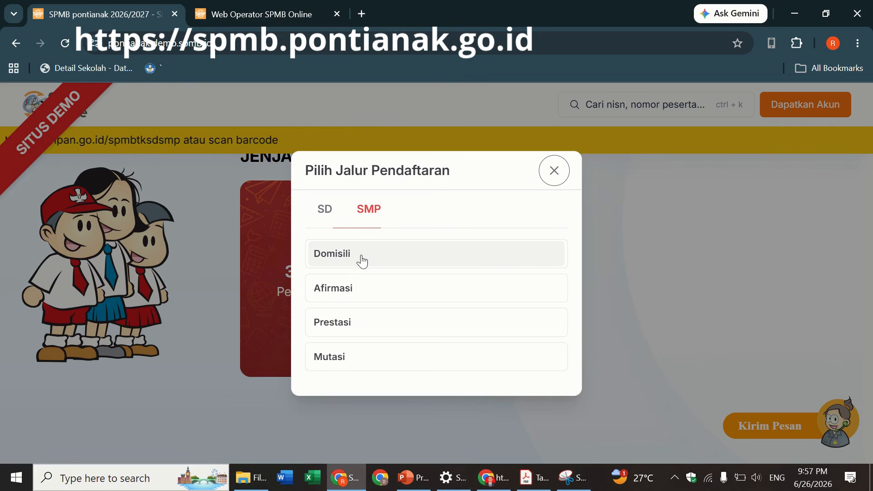
key(Escape)
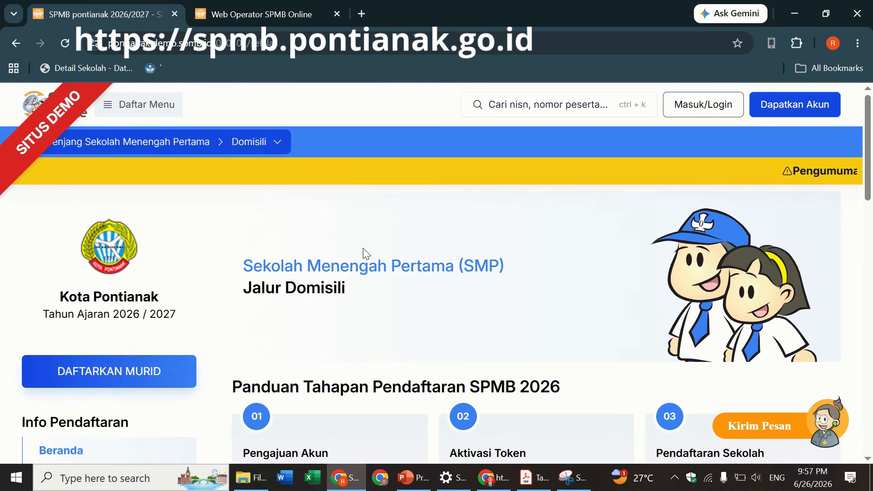
click(146, 377)
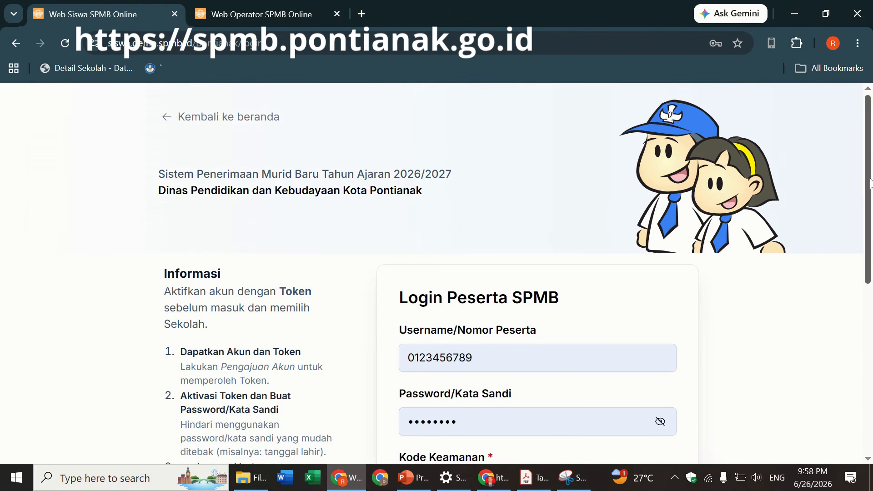
- Enter the captcha digits in Kode Keamanan and log in with Masuk
scroll(847, 222, down, 3)
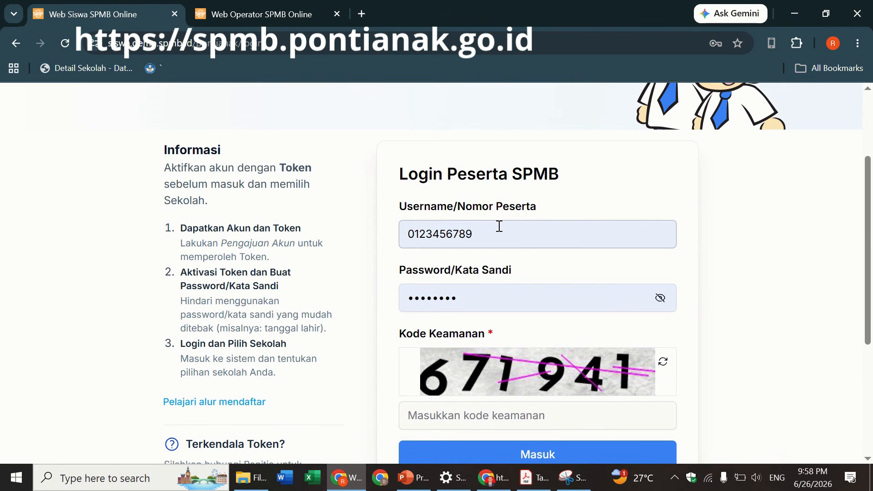
scroll(601, 266, down, 2)
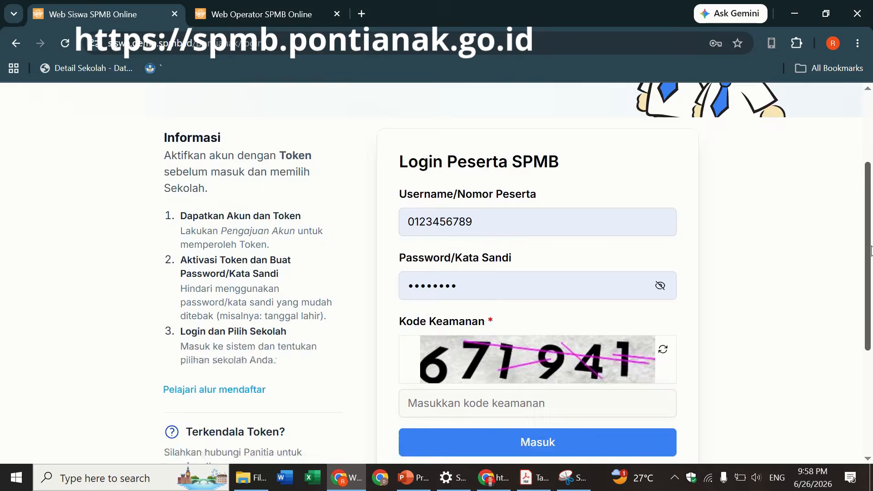
click(446, 324)
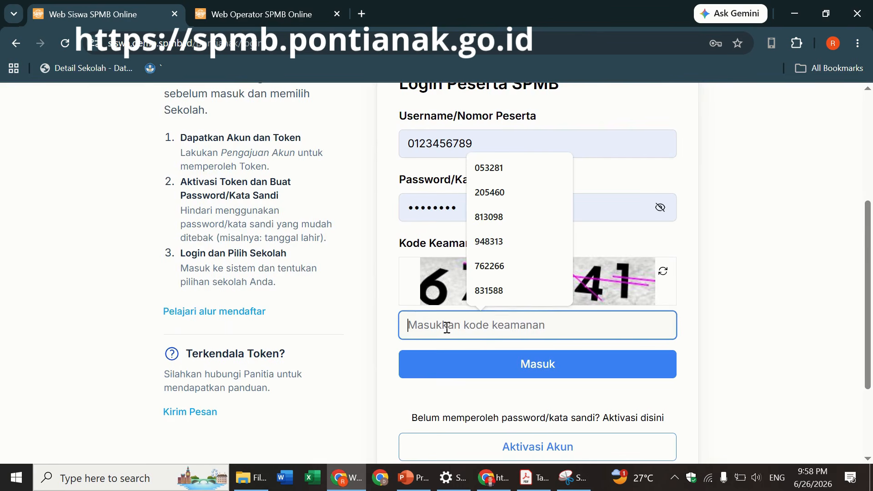
click(750, 317)
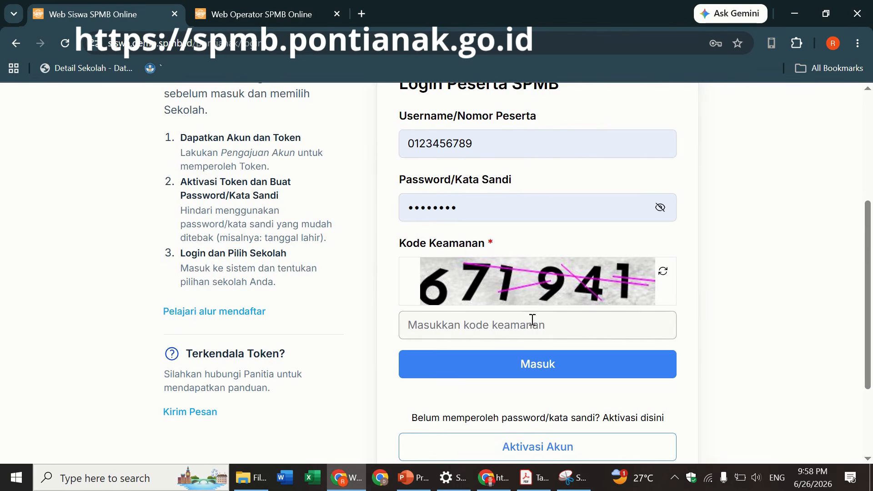
click(501, 328)
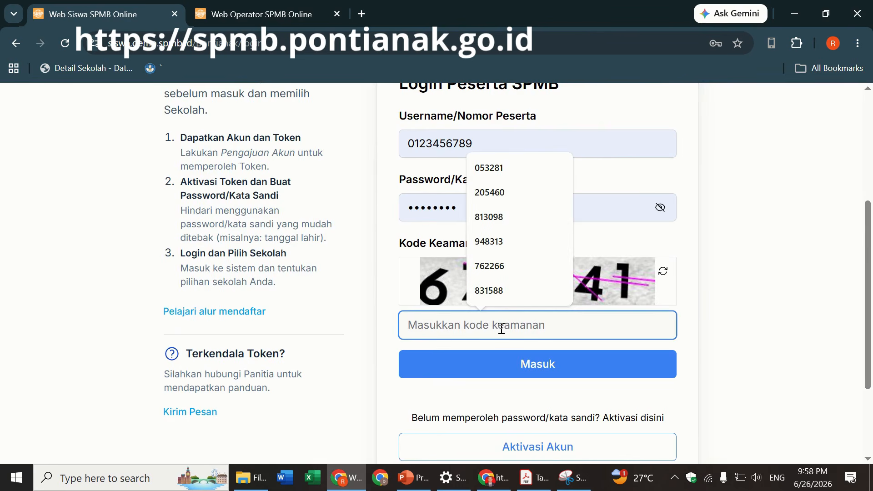
text(67)
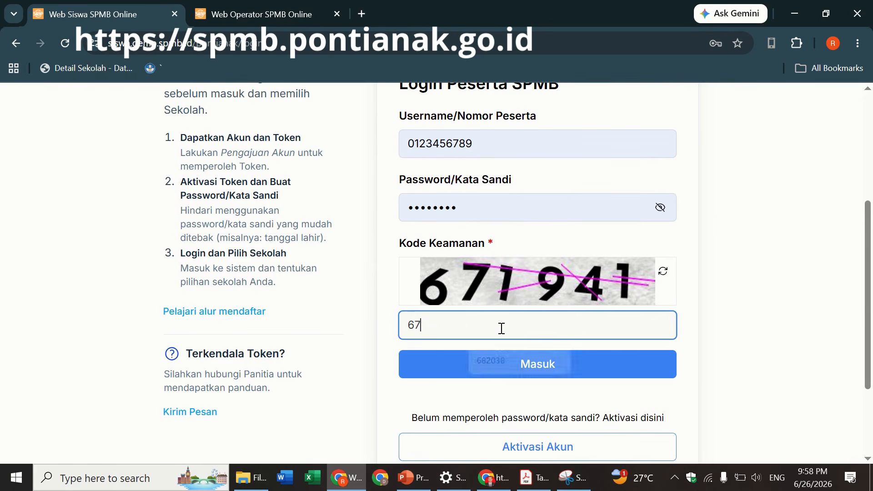
text(19)
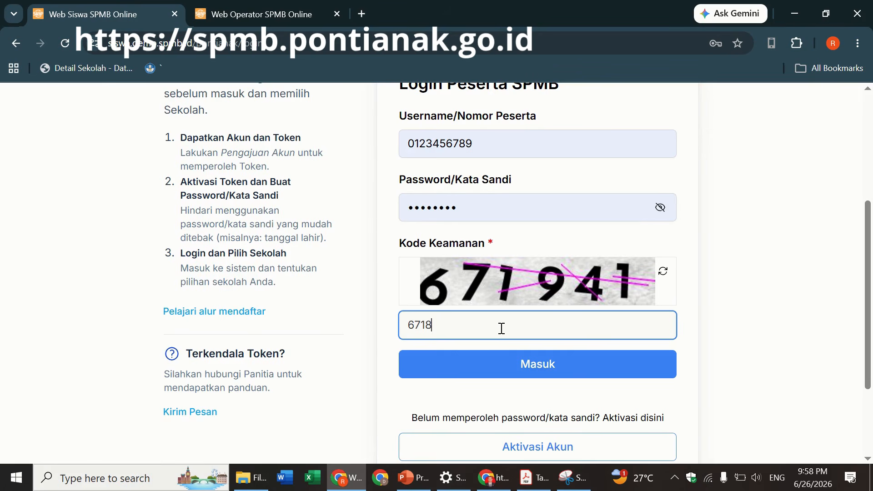
key(BackSpace)
text(941)
click(495, 364)
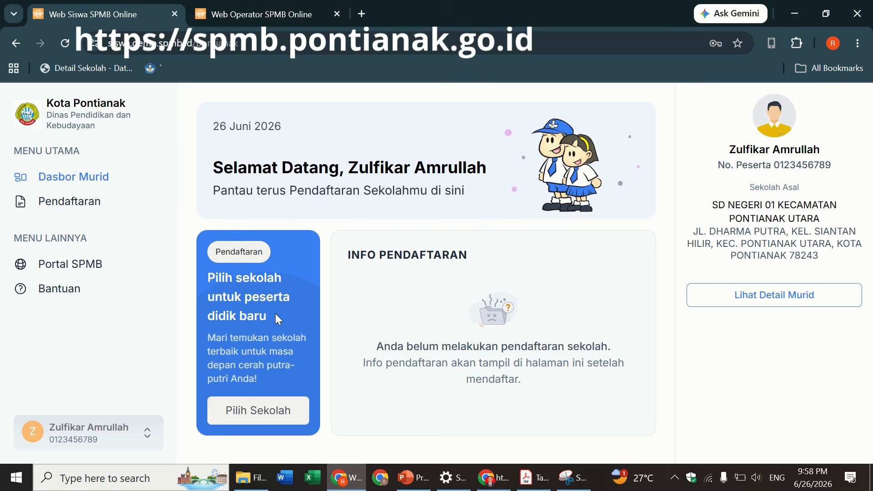
- Use Pilih Sekolah to pick Pendaftaran Sekolah Menengah Pertama Jalur Domisili
click(258, 412)
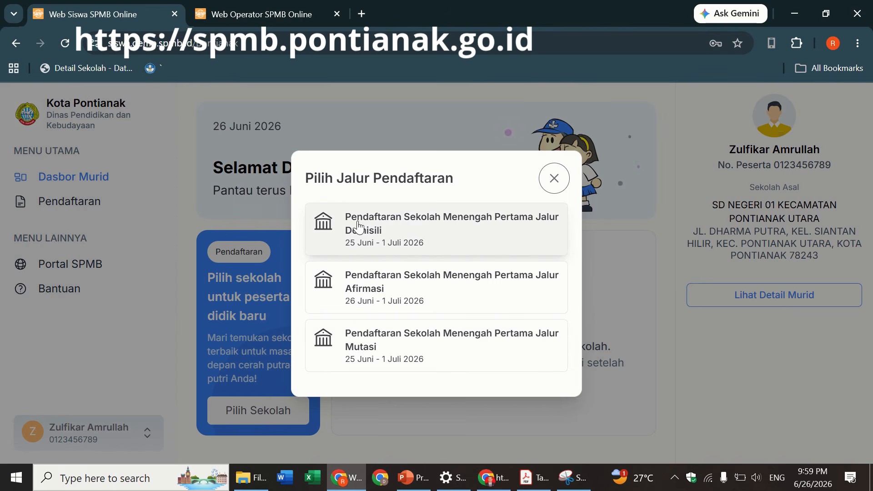
click(374, 237)
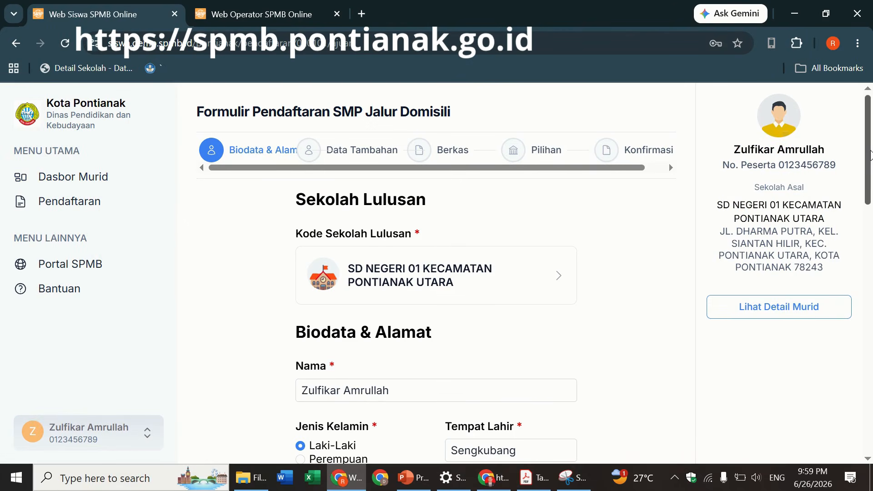
drag(868, 158, 869, 238)
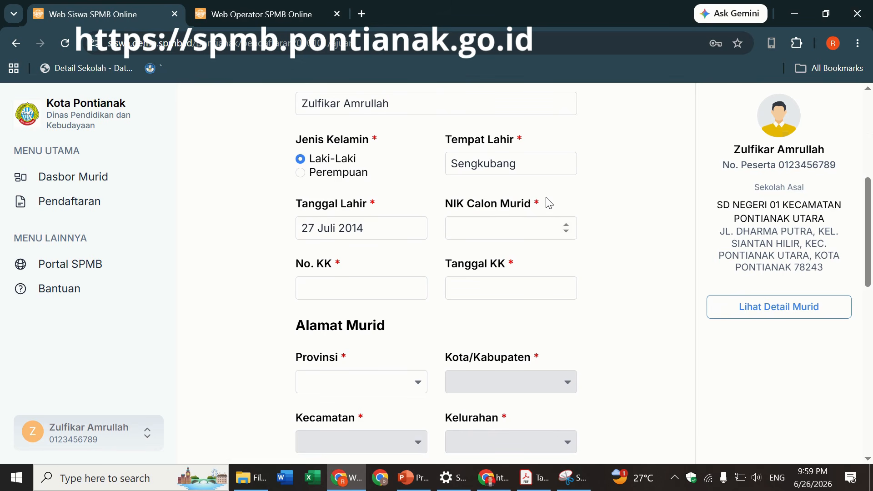
- Enter the student's NIK and the family card (No. KK) number
click(474, 223)
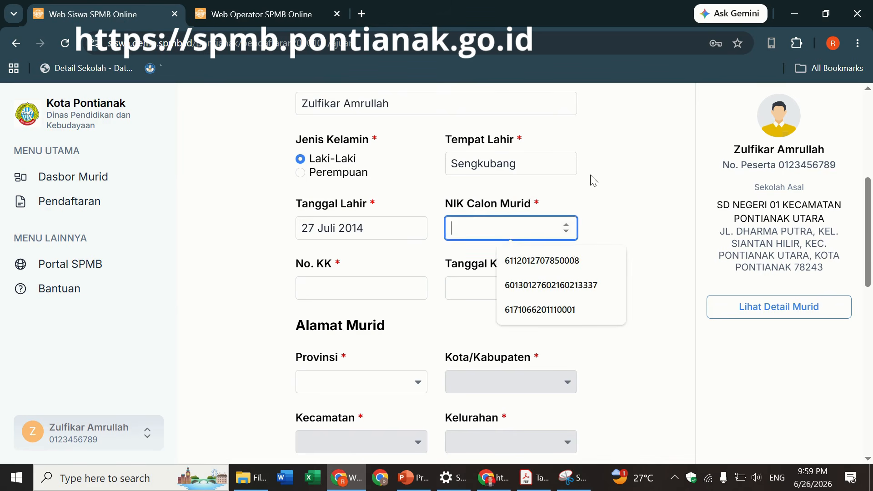
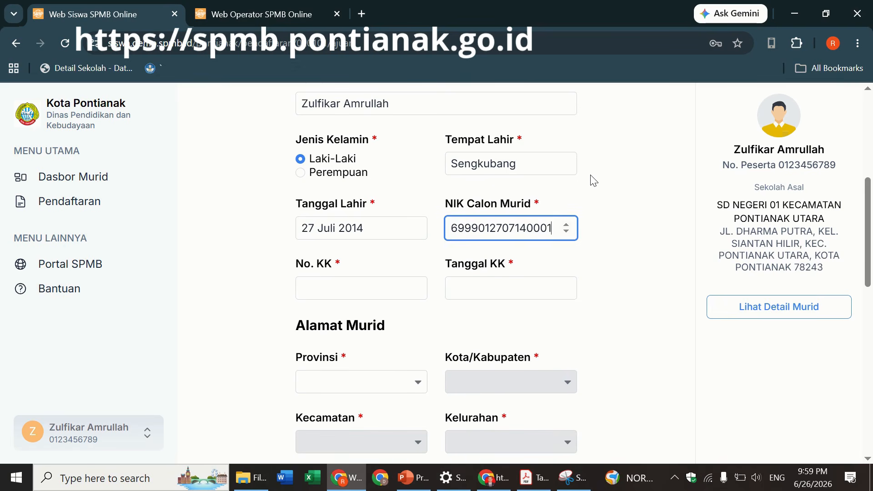
click(350, 293)
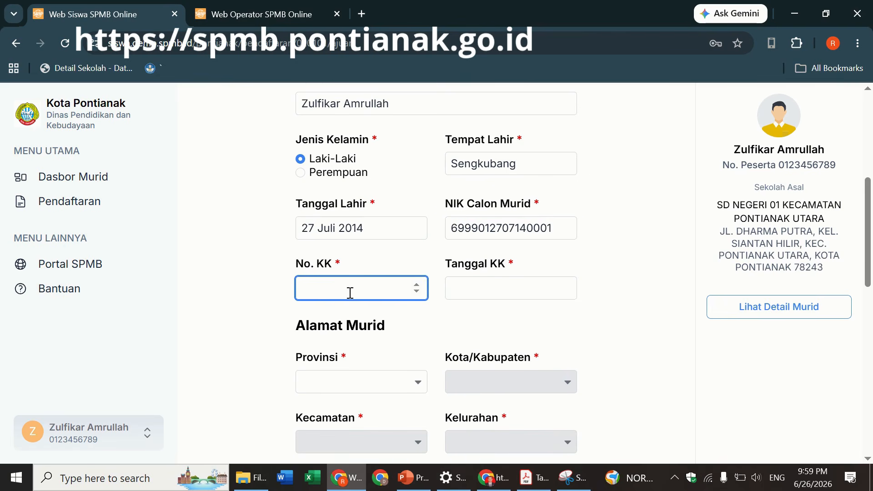
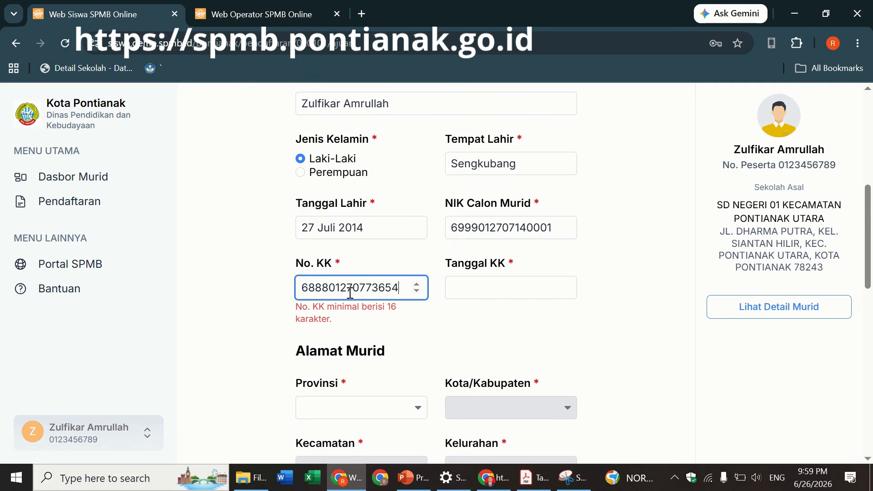
- Set Tanggal KK to 14 Juli 2022 with the date picker
click(474, 290)
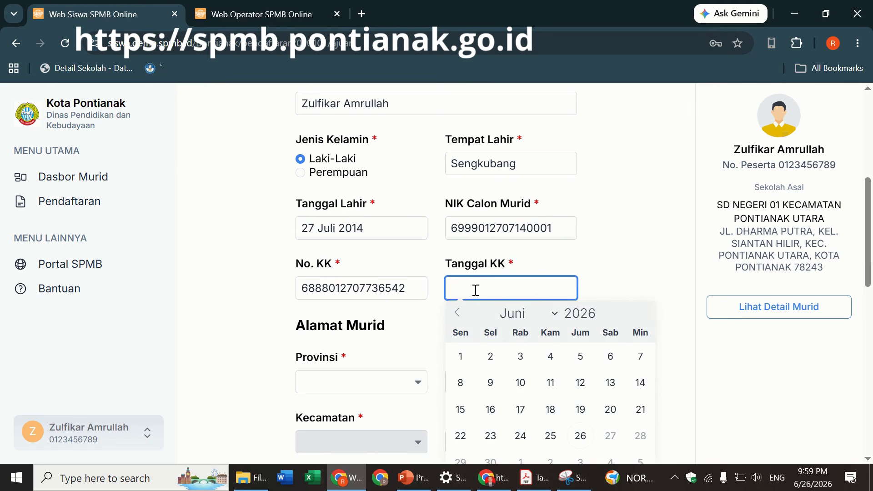
double_click(586, 314)
text(2022)
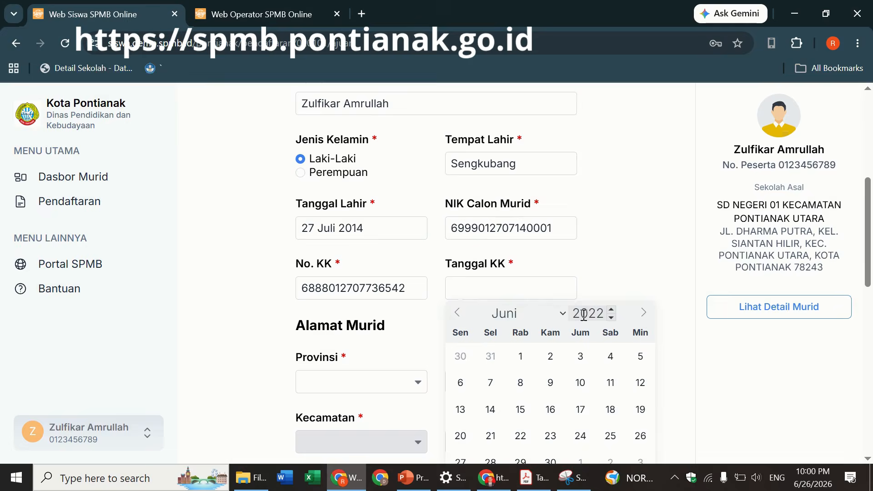
click(534, 313)
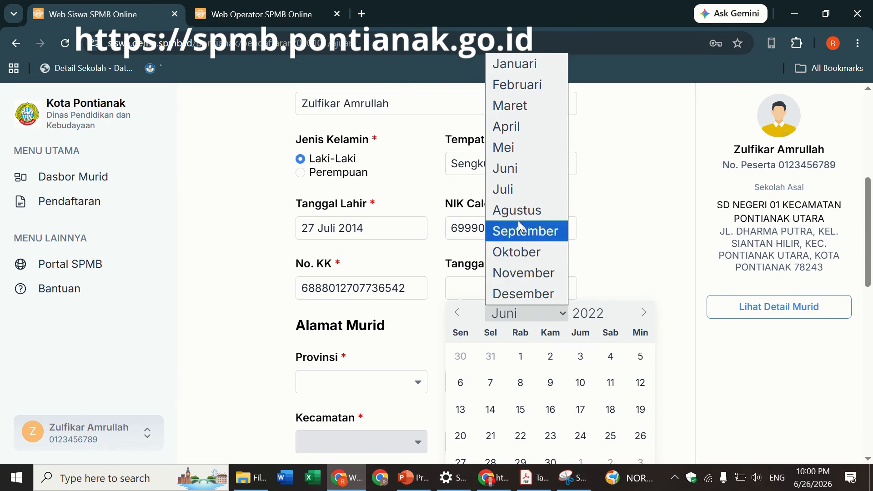
click(517, 193)
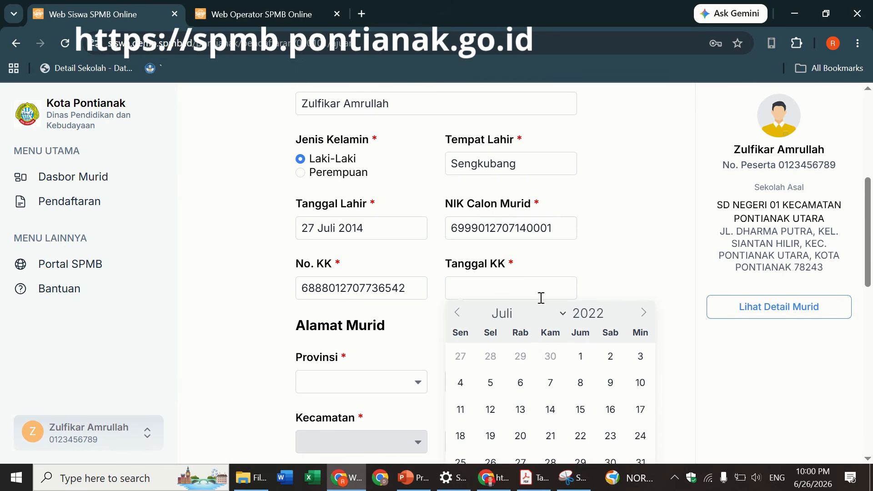
click(549, 413)
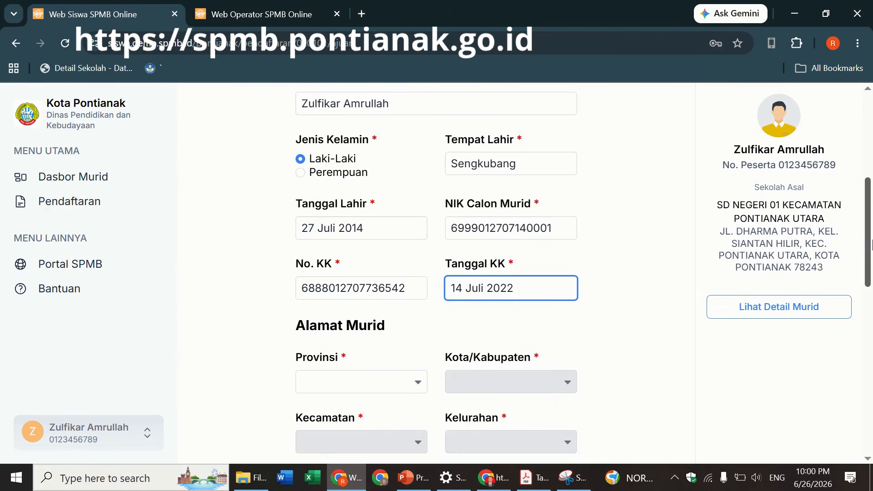
scroll(726, 268, down, 3)
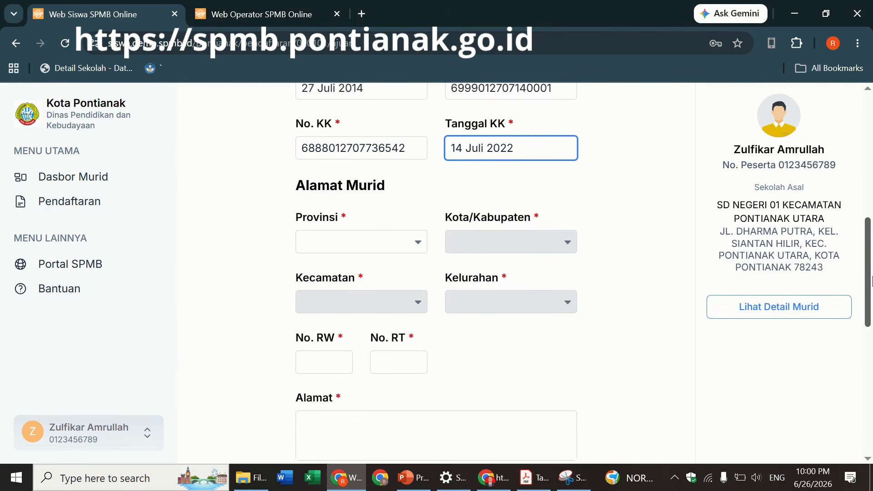
- Set the address province to Kalimantan Barat and the city to Kota Pontianak
click(358, 225)
text(kali)
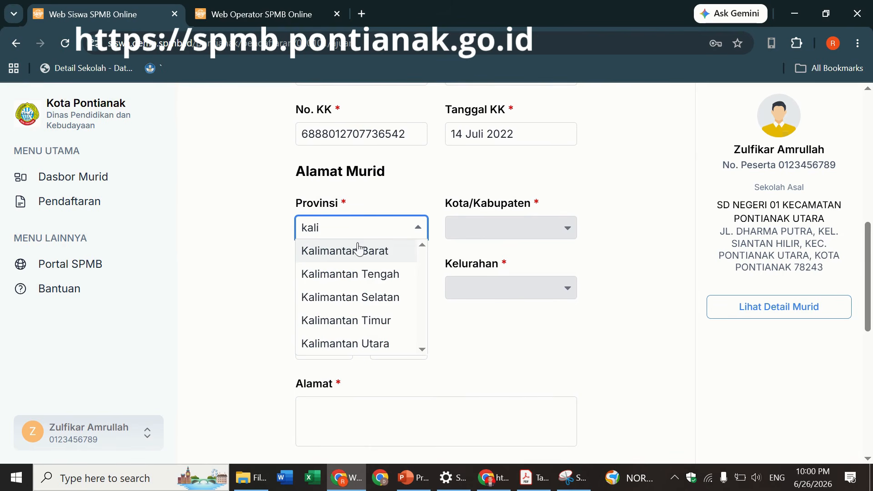
click(356, 249)
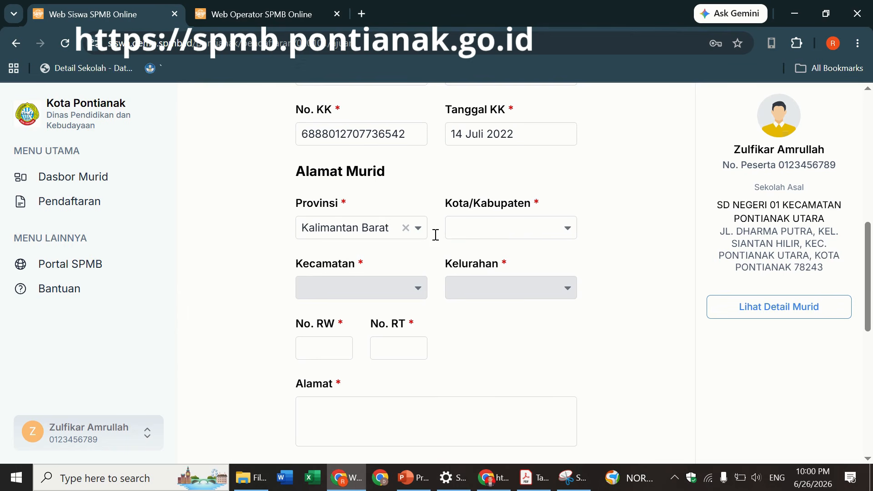
click(507, 230)
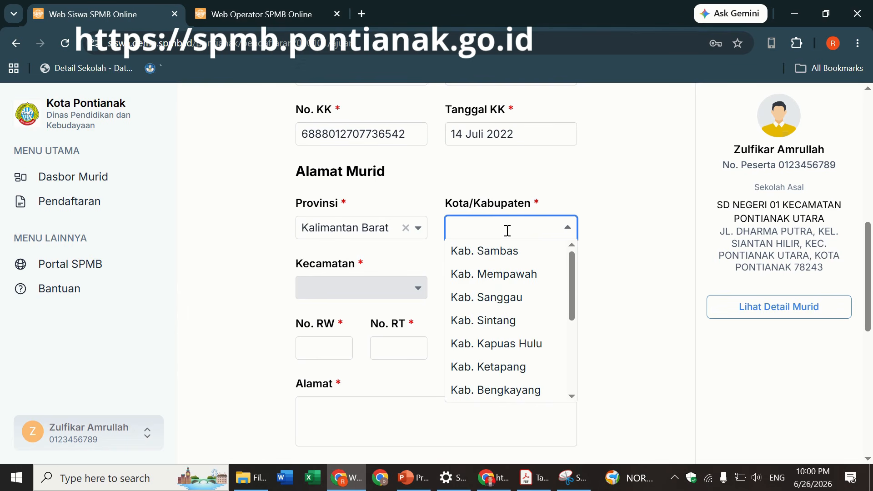
text(po)
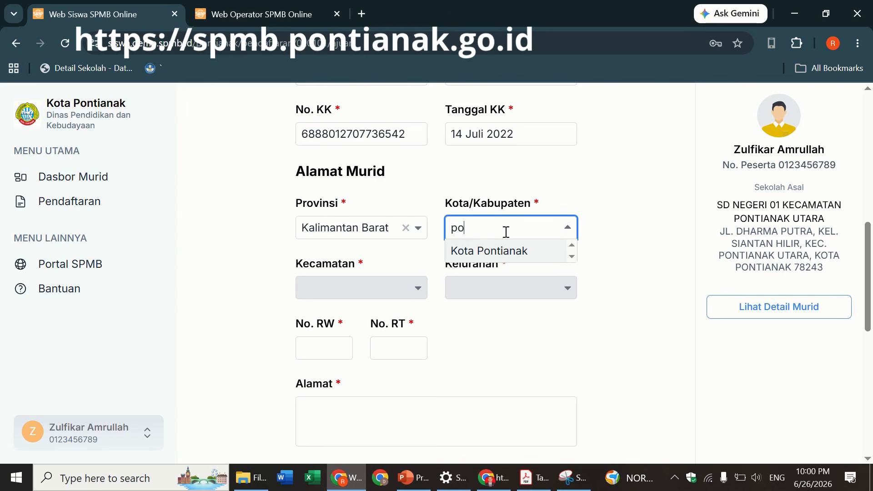
click(501, 251)
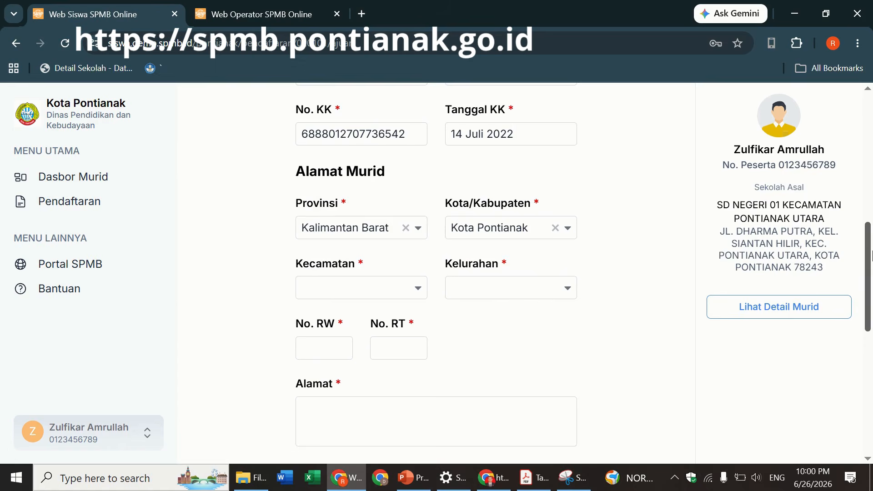
scroll(871, 254, down, 1)
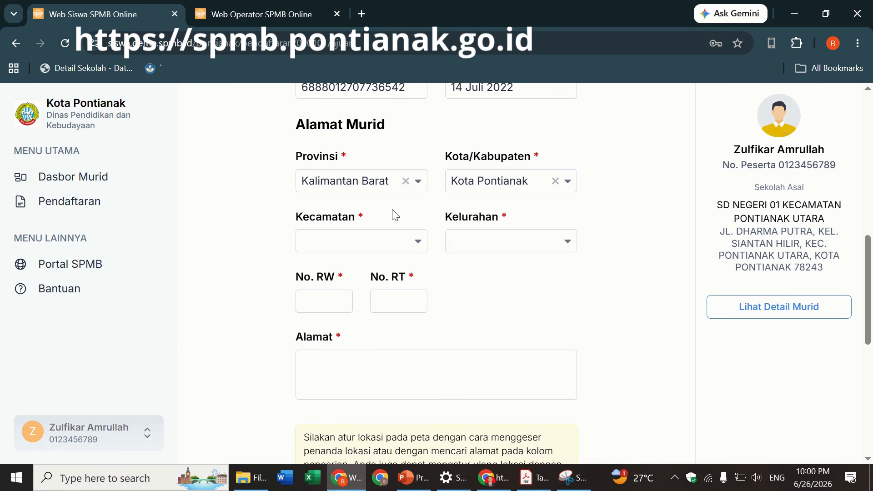
- Set Kecamatan to Pontianak Timur and Kelurahan to Saigon
click(391, 239)
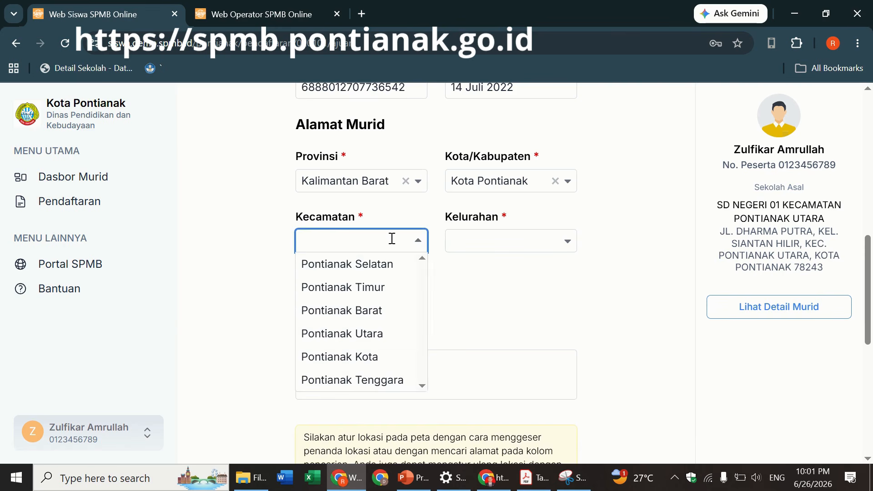
click(388, 272)
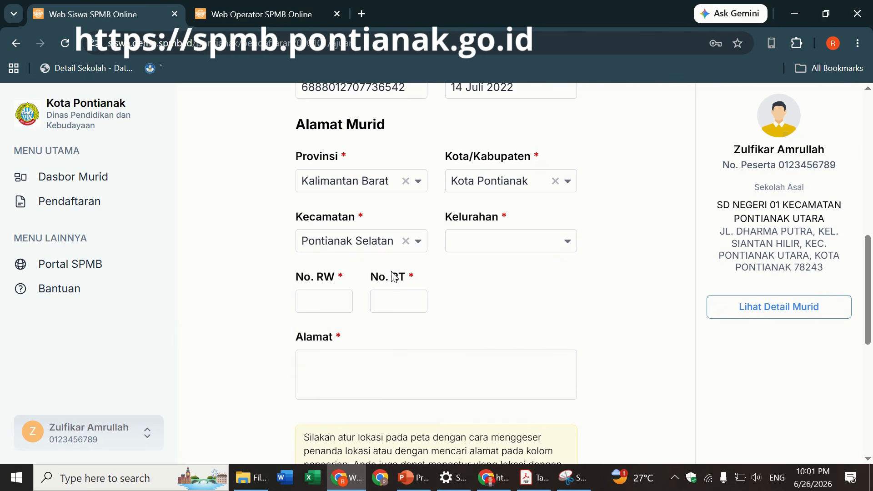
click(510, 245)
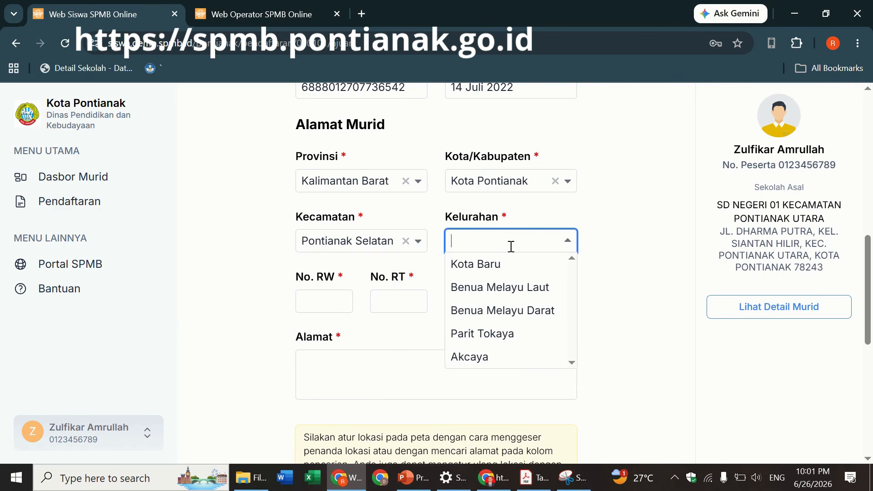
click(513, 332)
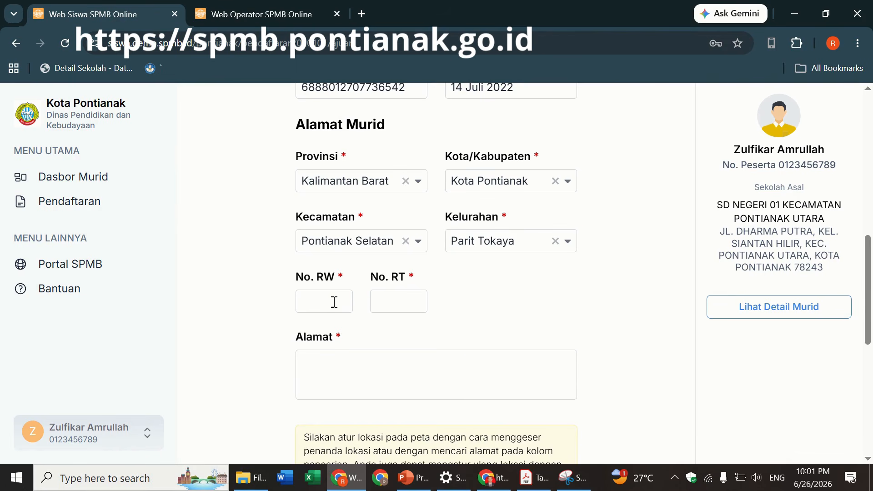
click(375, 244)
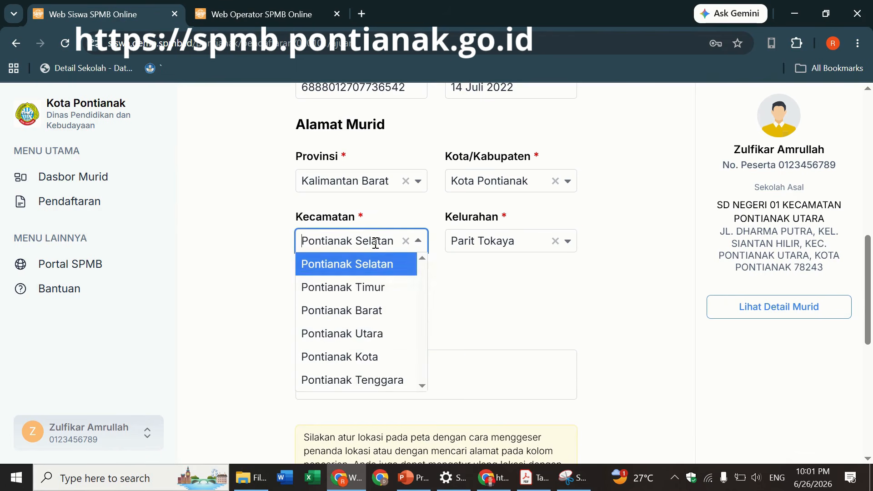
click(366, 295)
click(481, 245)
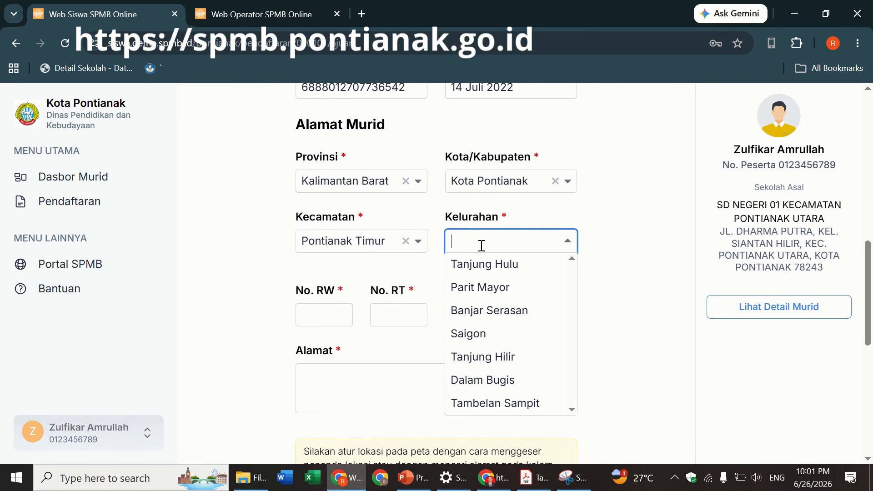
click(480, 333)
- Enter 1 for both RW and RT
click(324, 304)
text(1)
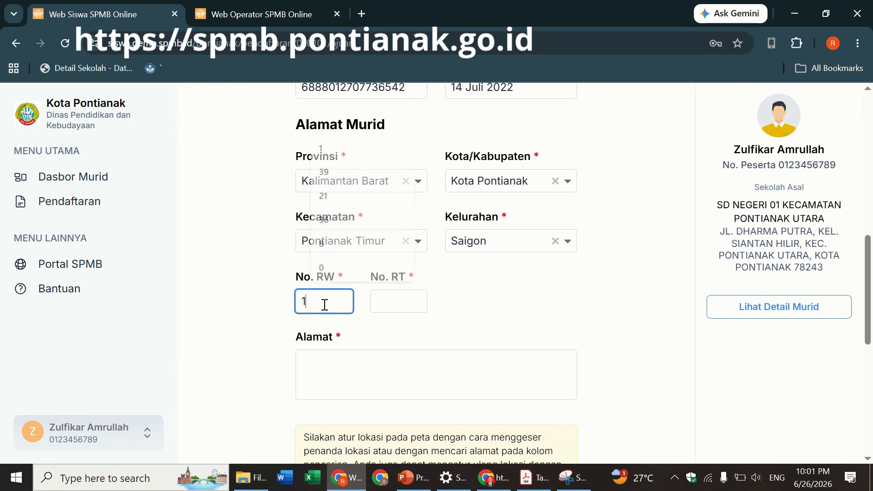
click(394, 308)
text(1)
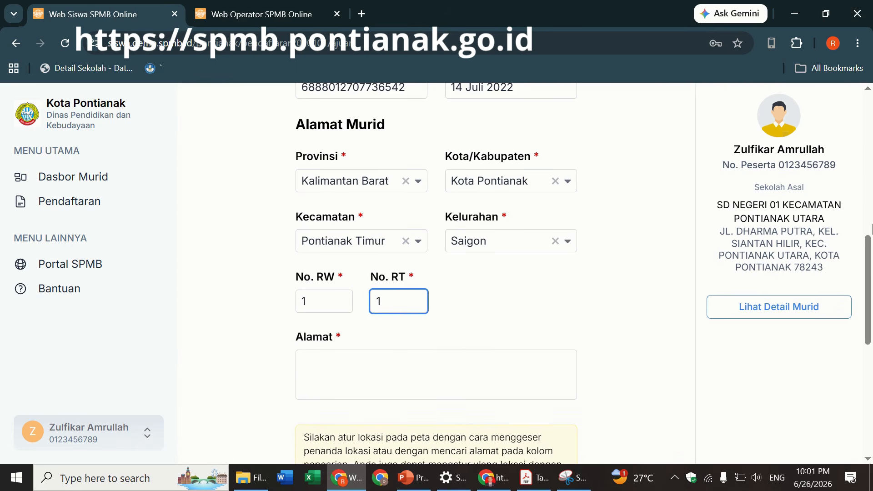
scroll(871, 244, down, 2)
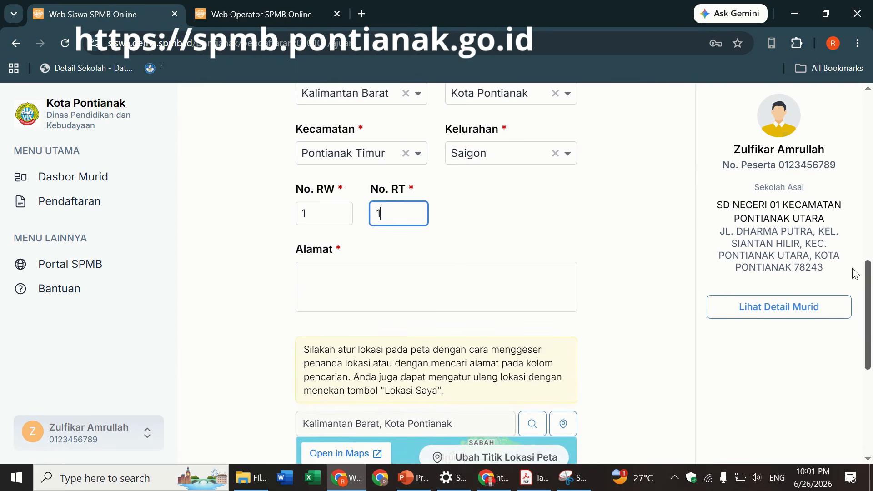
- Enter the student's street name in Alamat, trimming the trailing district name
click(379, 283)
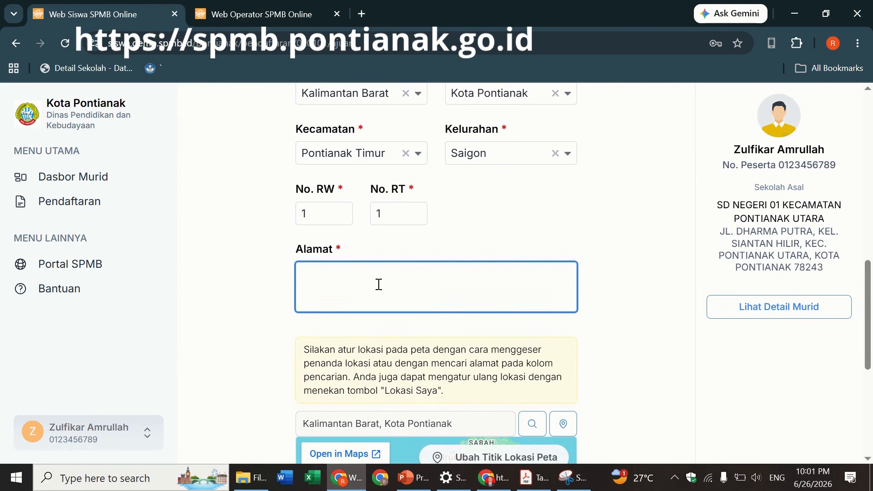
text(Ja)
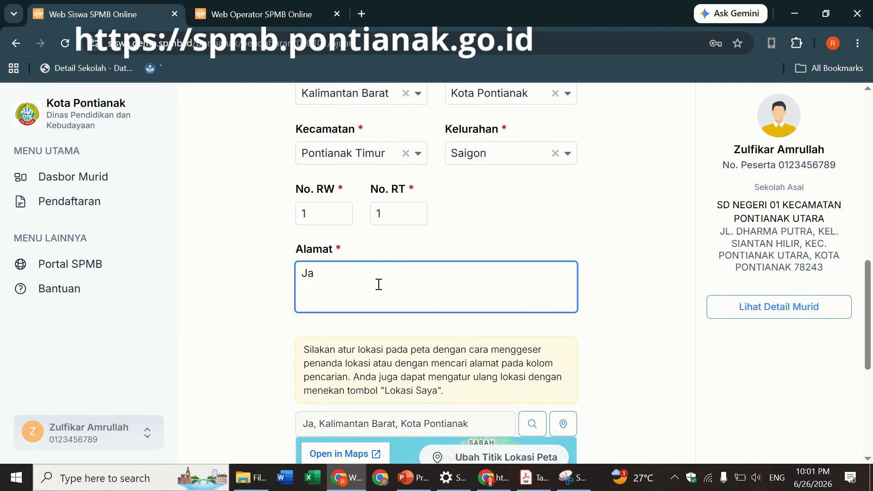
text(la)
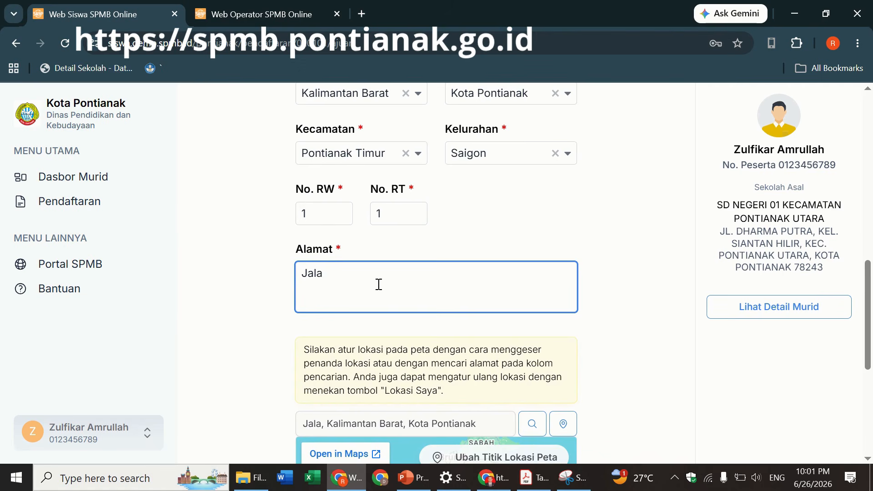
key(BackSpace)
key(BackSpace)
key(BackSpace)
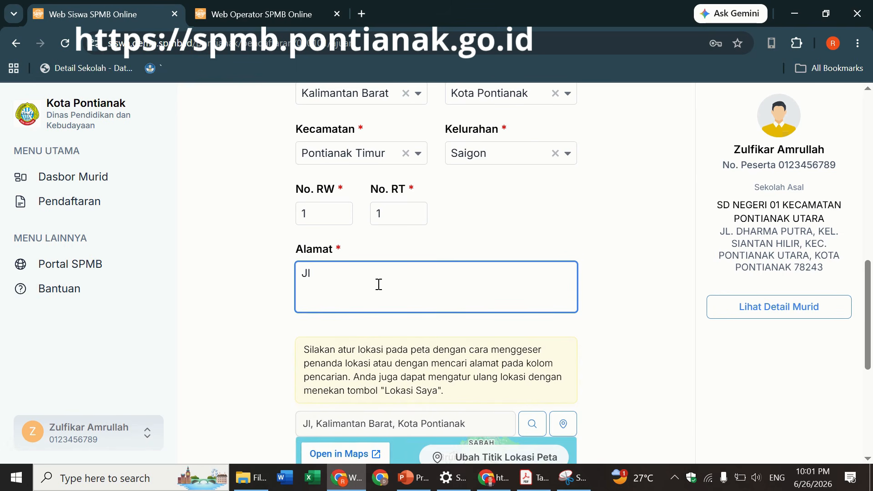
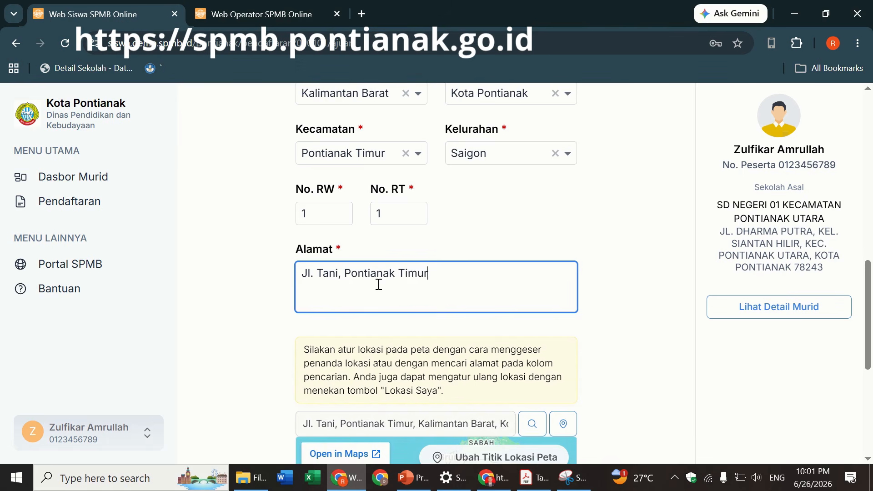
key(ctrl+shift+Left)
key(ctrl+shift+Left)
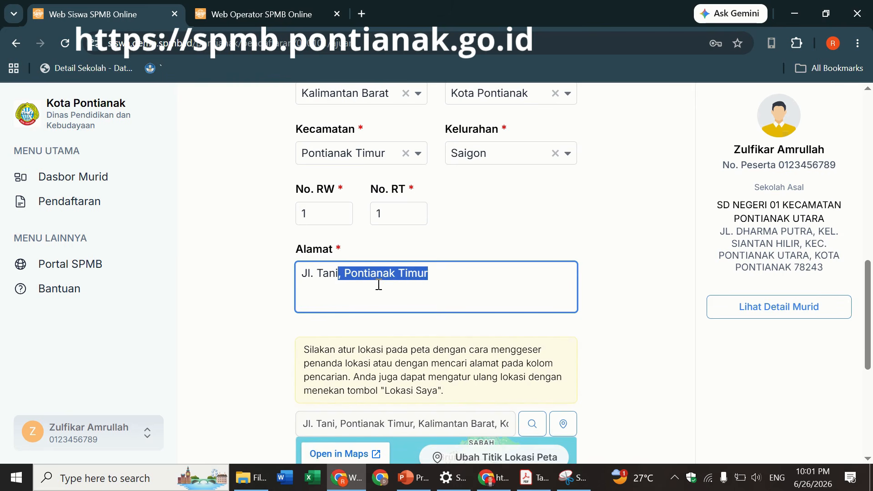
key(BackSpace)
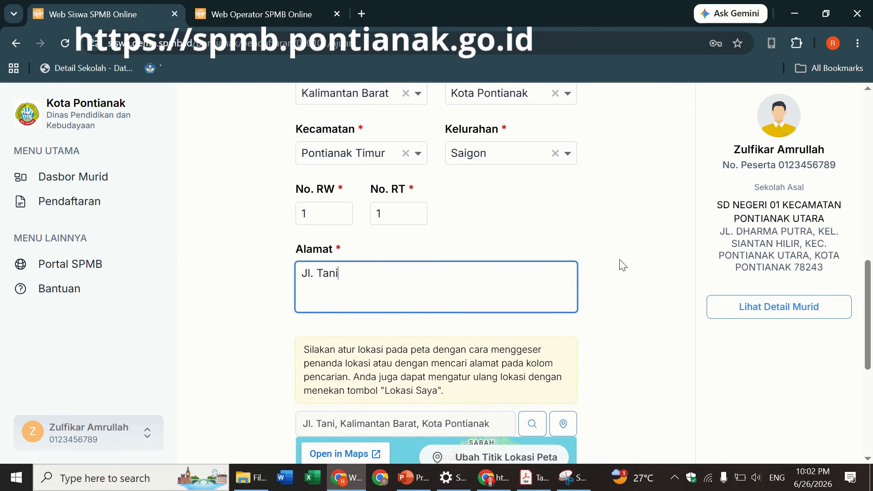
- Locate the entered address on the map and bring the home marker into view
drag(869, 280, 871, 325)
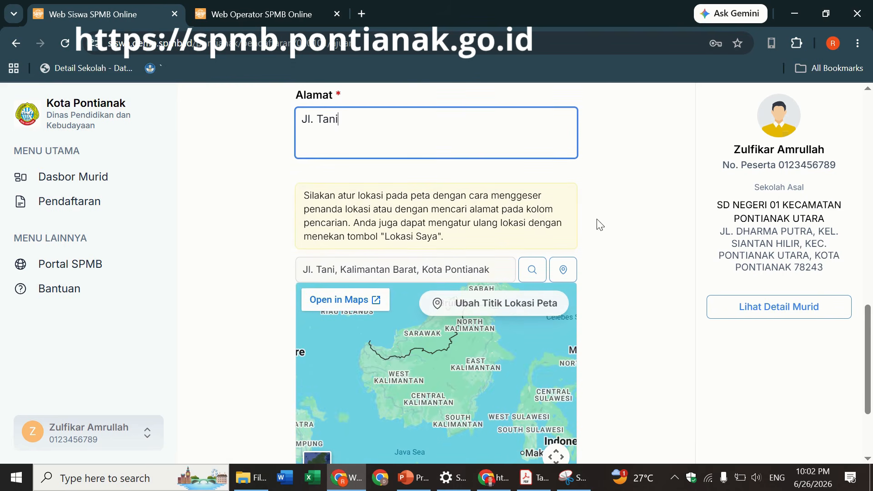
click(527, 275)
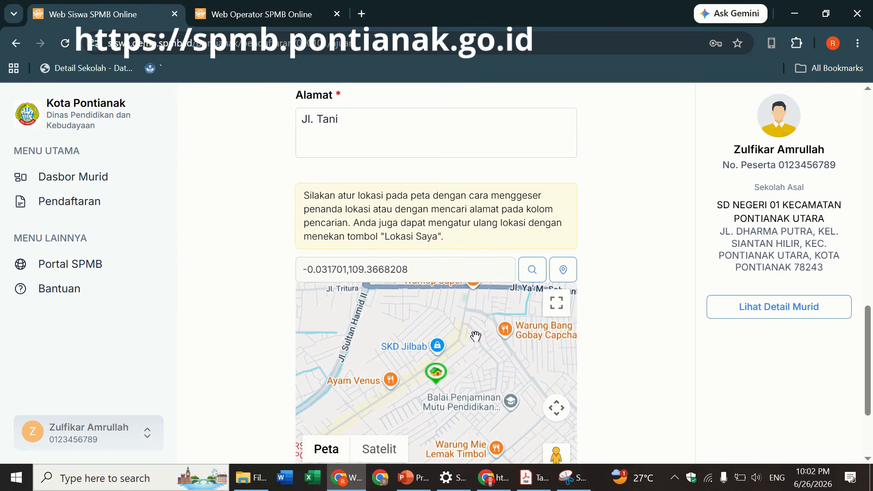
scroll(870, 375, down, 2)
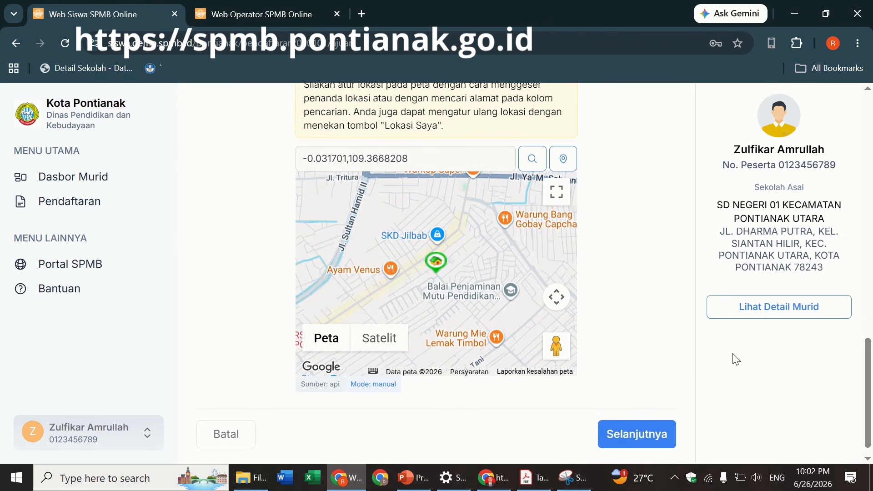
scroll(871, 369, up, 4)
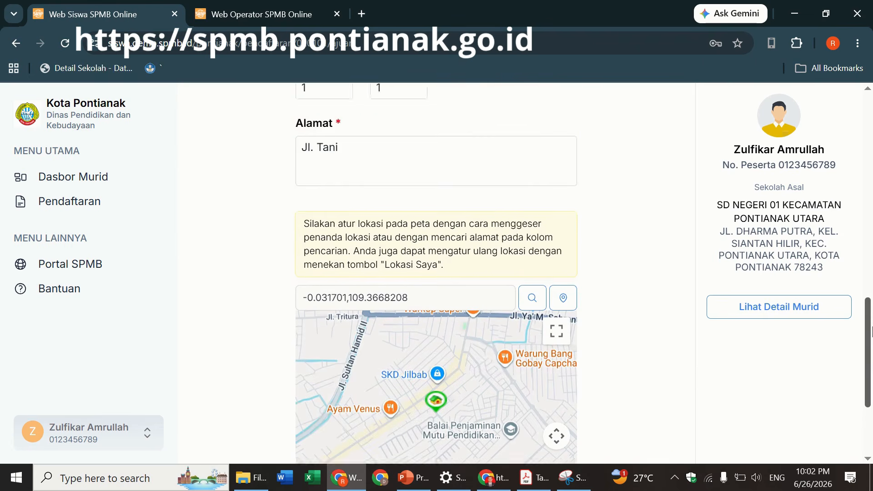
scroll(870, 369, down, 3)
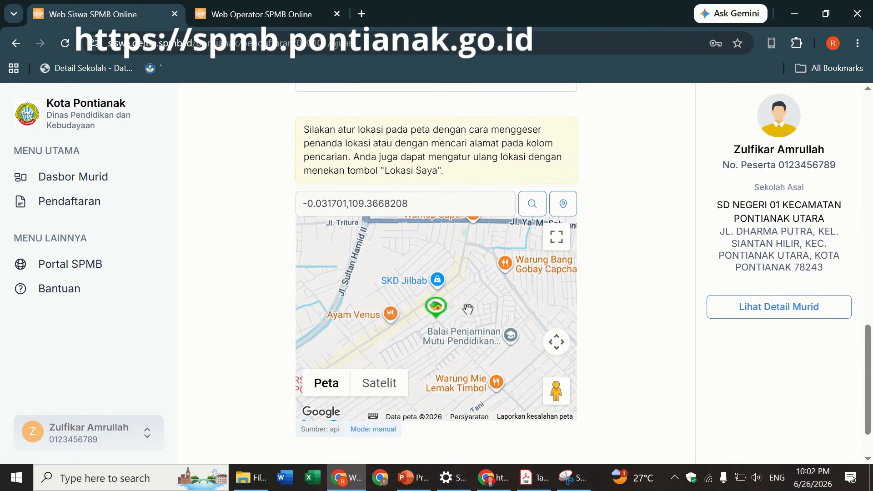
drag(463, 310, 472, 299)
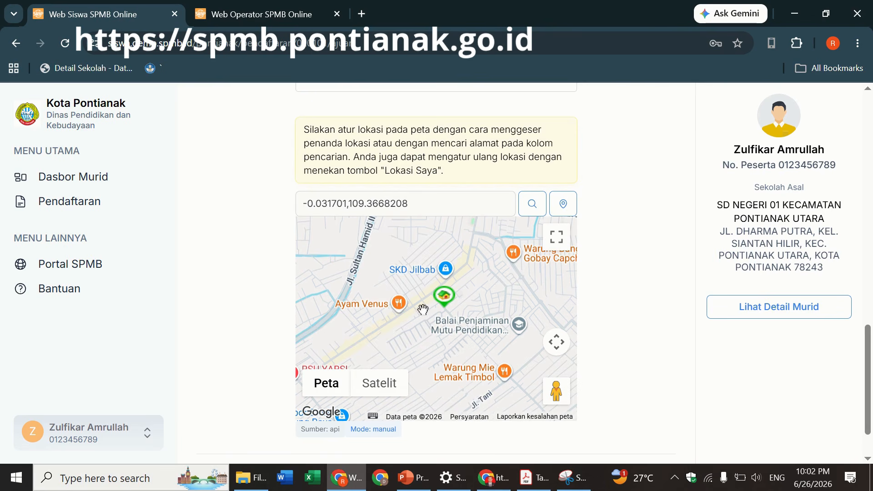
- Switch the location map to Satelit and zoom in around the marker
click(381, 384)
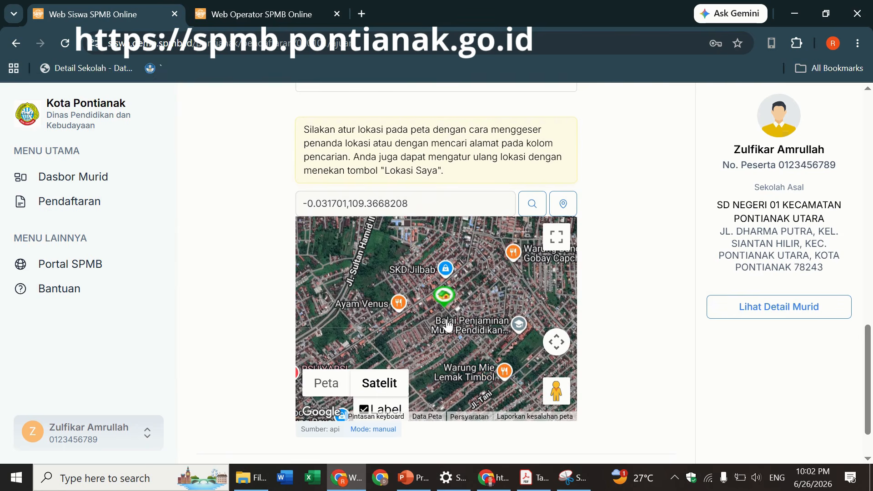
drag(459, 306, 478, 297)
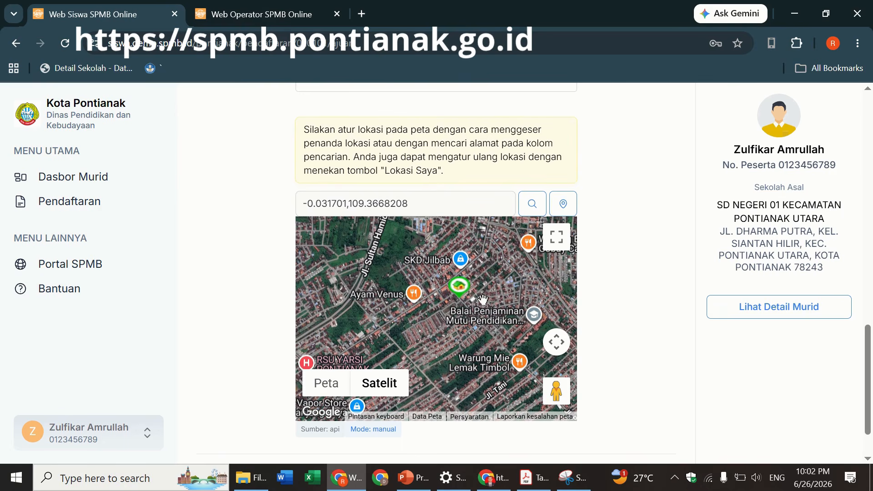
drag(477, 296, 466, 292)
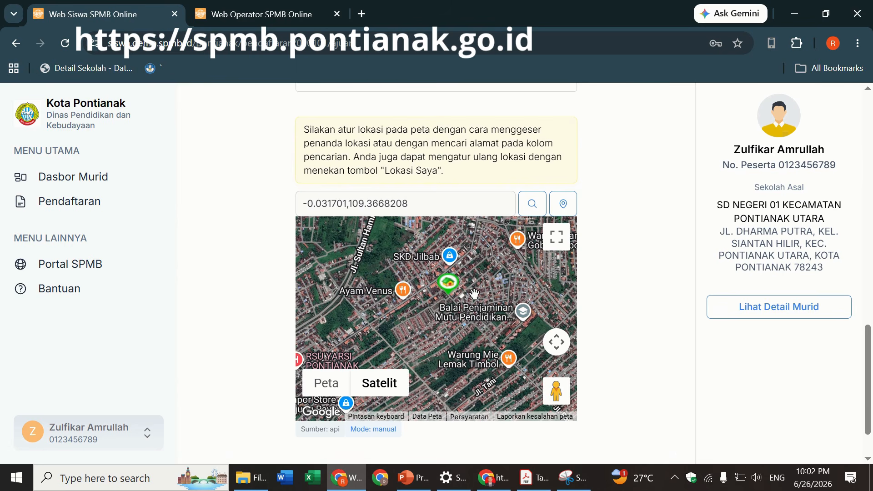
scroll(474, 294, up, 3)
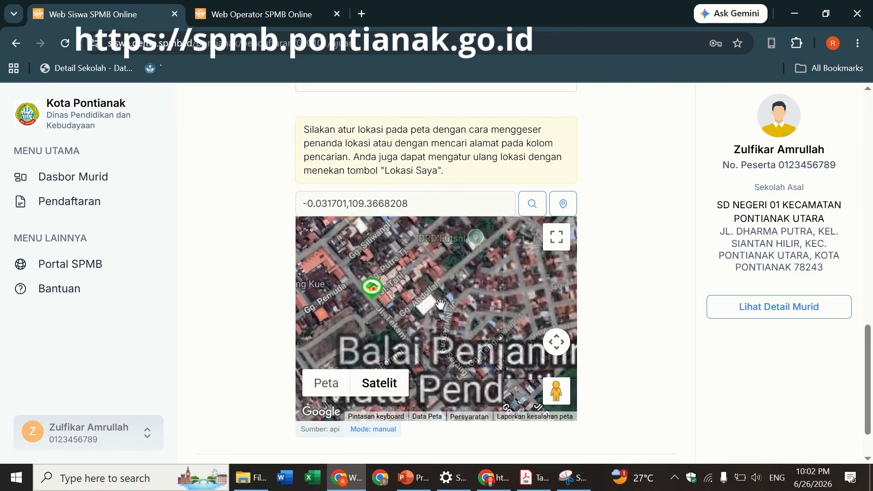
drag(472, 302, 495, 297)
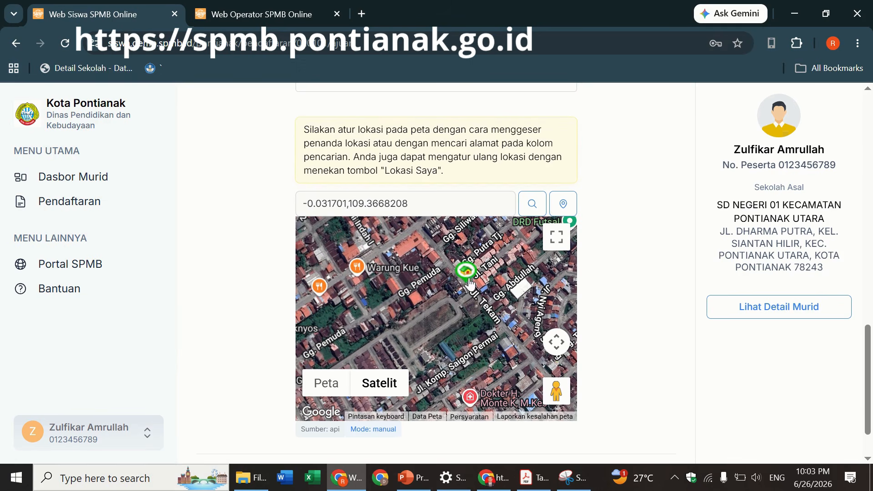
- Drag the green home marker onto the house, then select the coordinate search text
mouse_move(467, 282)
mouse_down()
mouse_move(436, 302)
mouse_move(483, 306)
mouse_move(483, 294)
mouse_move(460, 296)
mouse_move(454, 311)
mouse_move(461, 286)
mouse_move(457, 301)
mouse_move(488, 303)
mouse_move(462, 333)
mouse_move(468, 348)
mouse_up()
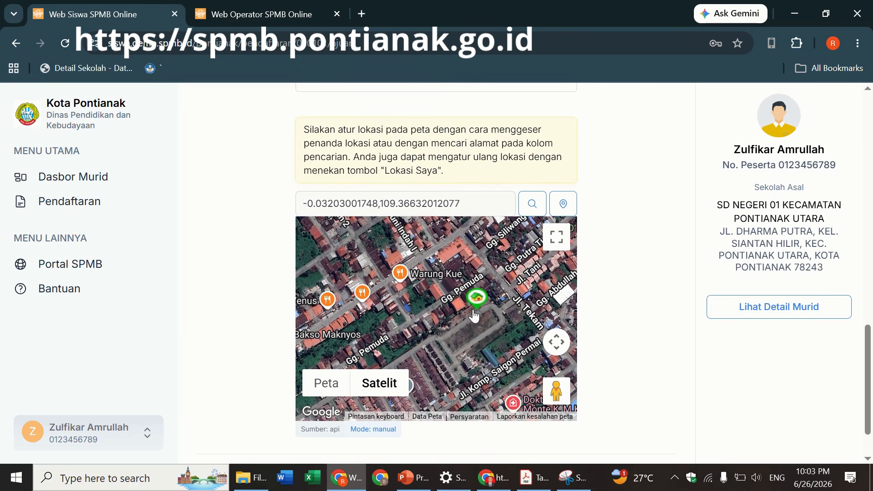
mouse_move(474, 315)
mouse_down()
mouse_move(453, 322)
mouse_move(433, 274)
mouse_up()
drag(467, 343, 466, 286)
scroll(871, 389, down, 2)
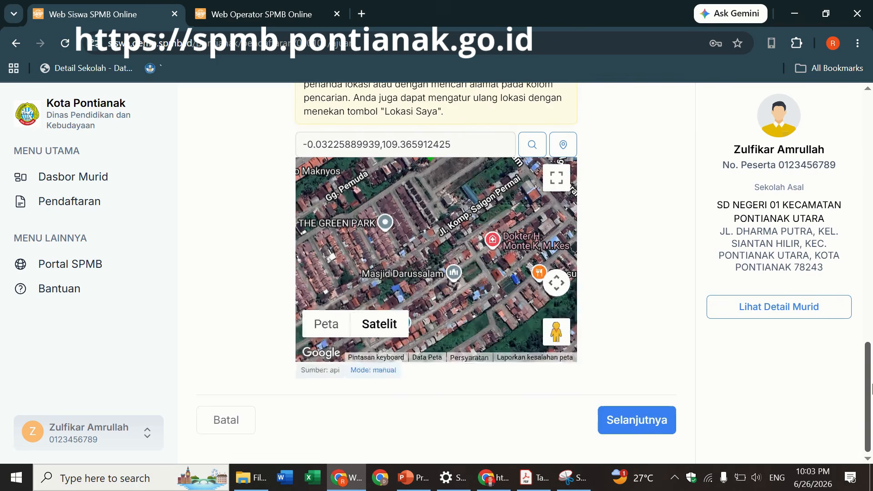
scroll(870, 389, up, 2)
drag(428, 295, 454, 356)
drag(405, 328, 491, 358)
drag(428, 316, 459, 283)
drag(379, 306, 347, 340)
drag(455, 282, 409, 309)
drag(495, 294, 471, 309)
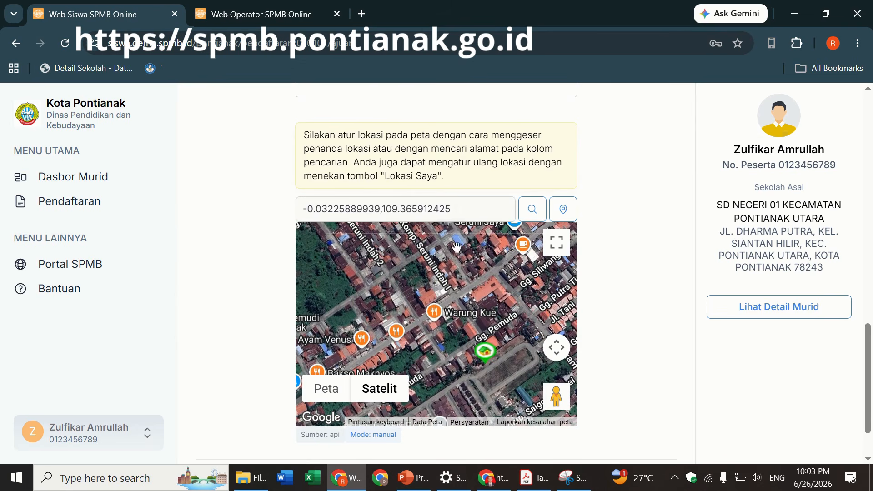
drag(460, 209, 263, 191)
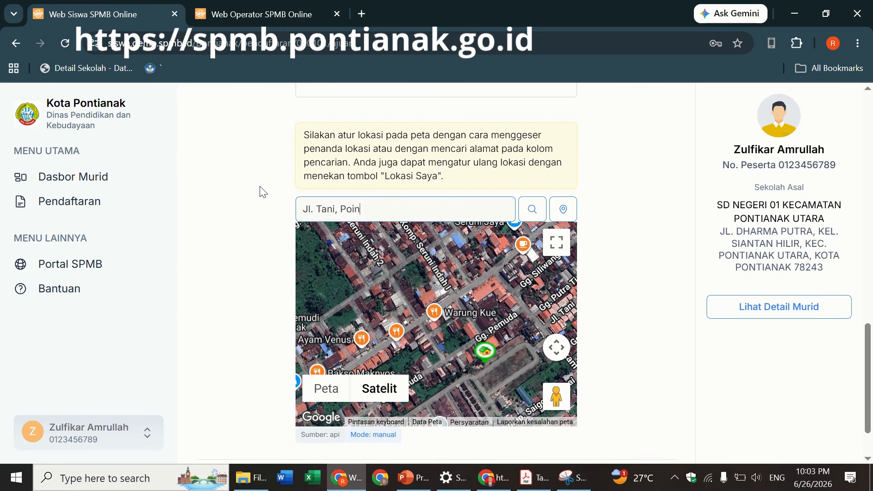
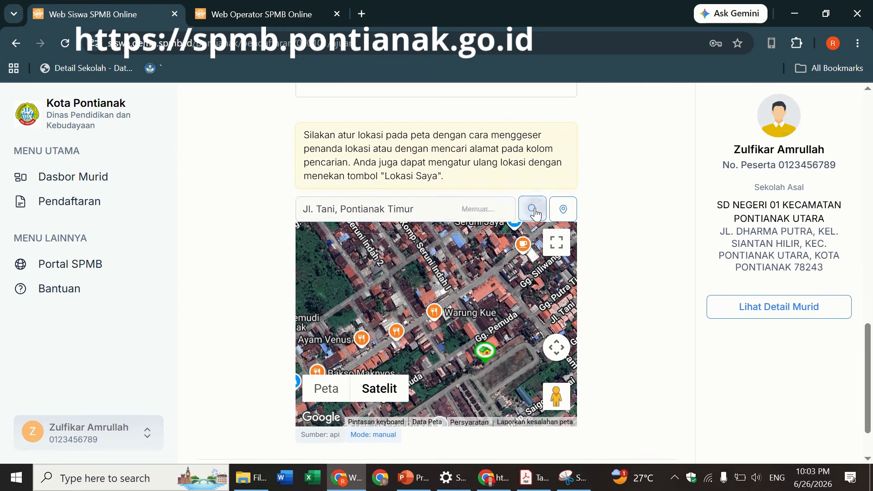
- Search the map for the student's street in Pontianak Timur to relocate the marker
click(531, 209)
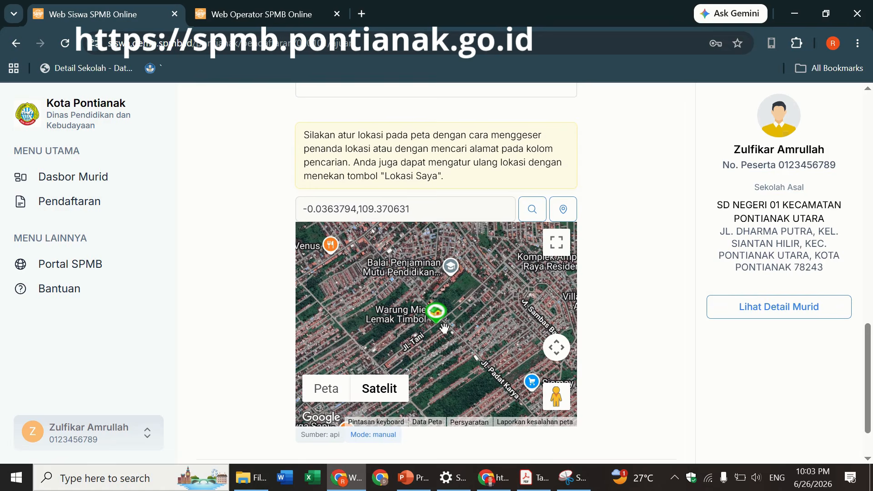
- Zoom into the satellite map and drag the home marker just beside the searched street
scroll(445, 327, up, 3)
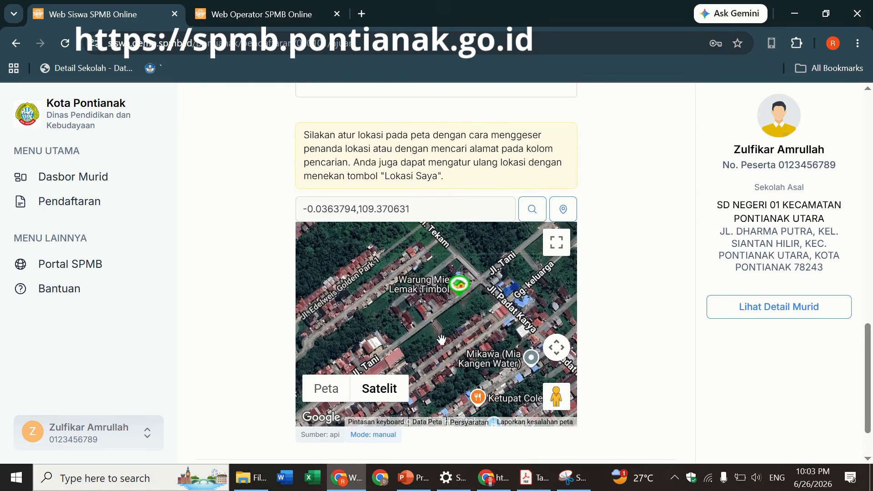
drag(441, 339, 465, 326)
mouse_move(430, 283)
mouse_down()
mouse_move(430, 391)
mouse_move(458, 402)
mouse_move(470, 395)
mouse_move(460, 322)
mouse_up()
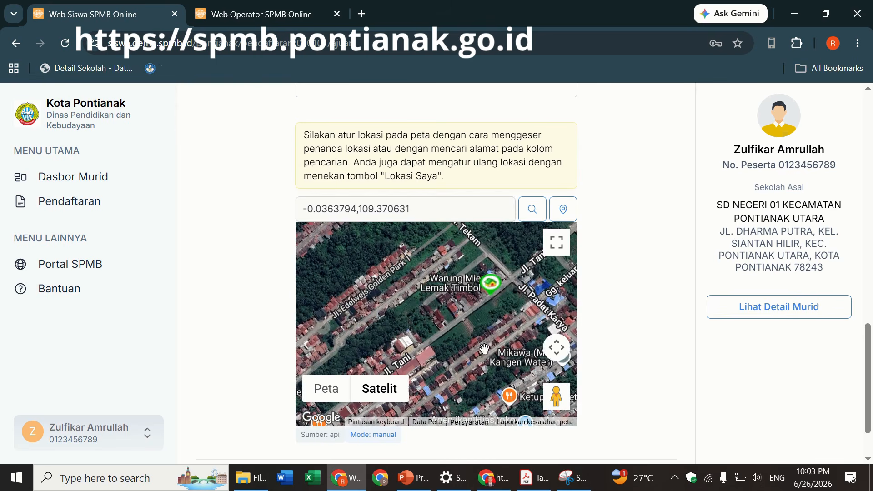
mouse_move(484, 350)
mouse_down()
mouse_move(486, 315)
mouse_move(476, 298)
mouse_move(484, 285)
mouse_move(513, 280)
mouse_move(455, 345)
mouse_up()
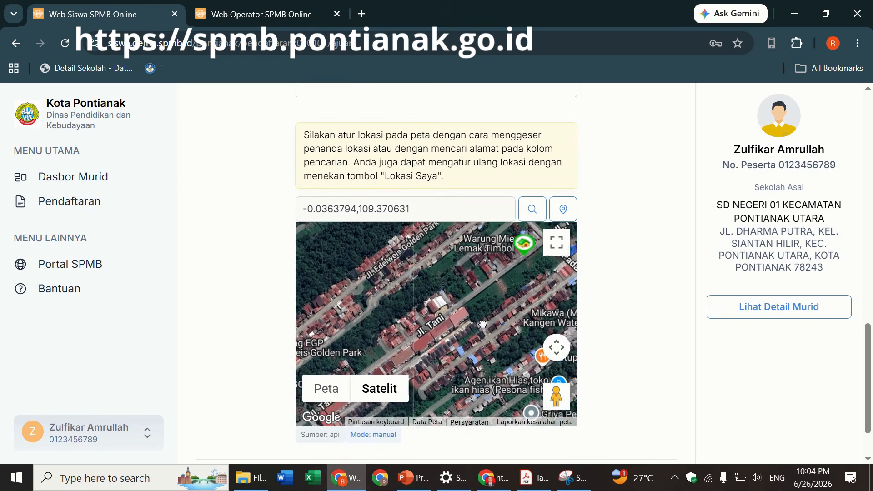
mouse_move(521, 291)
mouse_down()
mouse_move(486, 301)
mouse_move(419, 351)
mouse_up()
drag(445, 315, 488, 290)
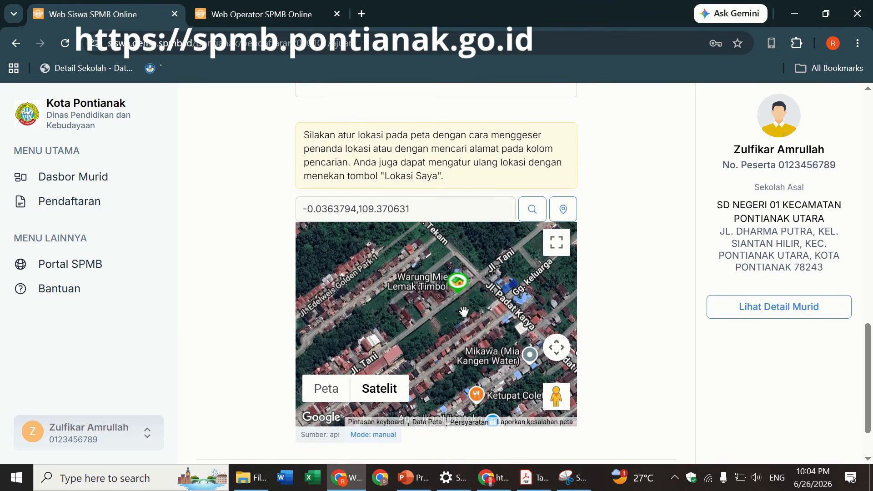
scroll(464, 311, up, 1)
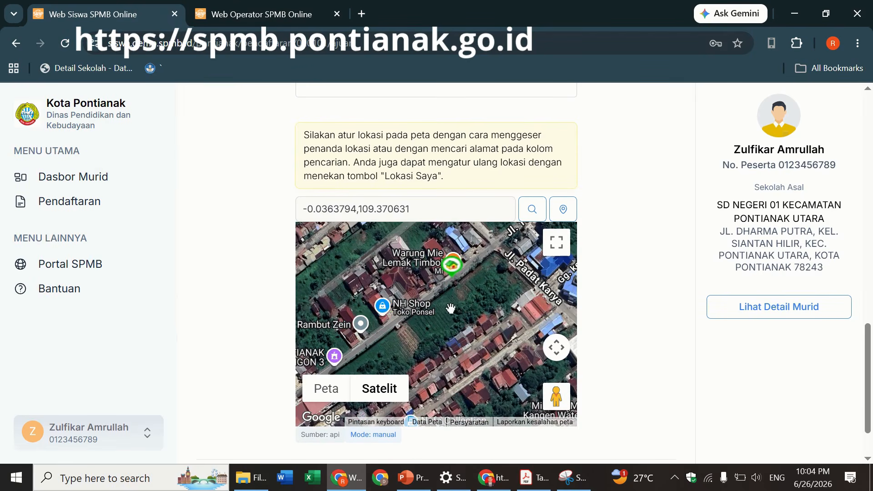
drag(447, 281, 438, 311)
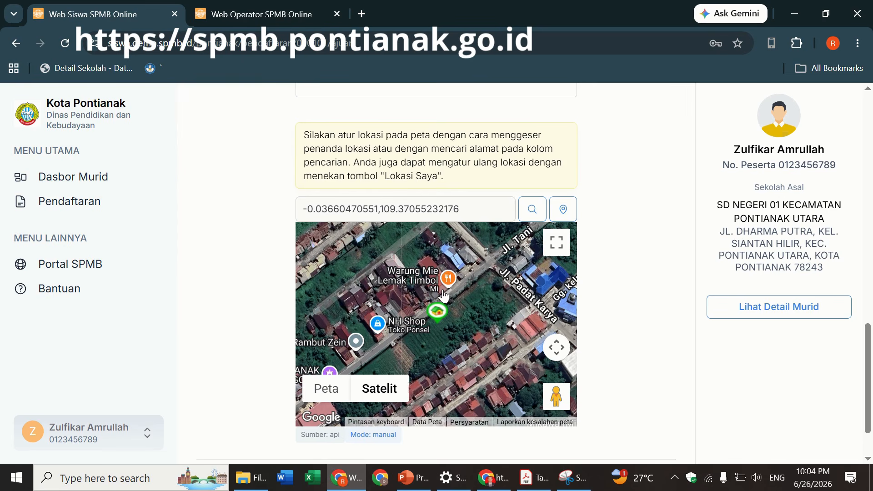
drag(473, 311, 492, 299)
scroll(493, 299, up, 1)
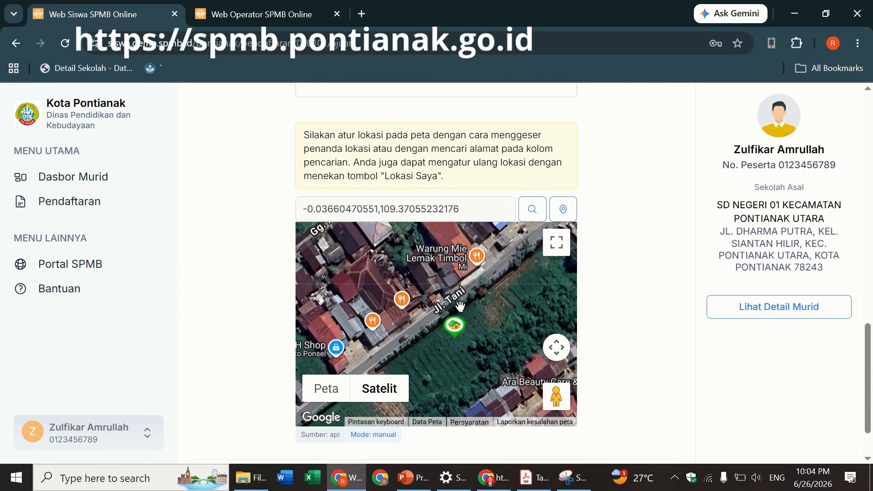
drag(460, 306, 478, 305)
scroll(477, 305, down, 1)
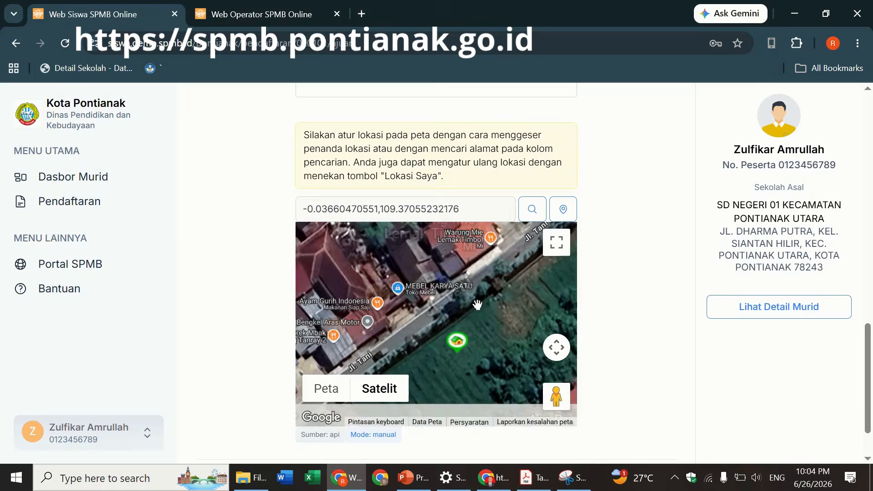
scroll(477, 305, up, 1)
scroll(477, 304, down, 1)
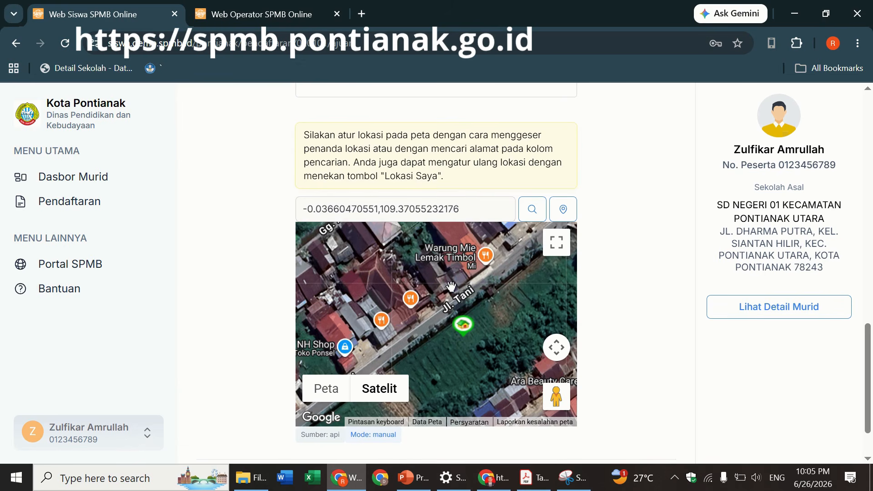
drag(450, 287, 451, 293)
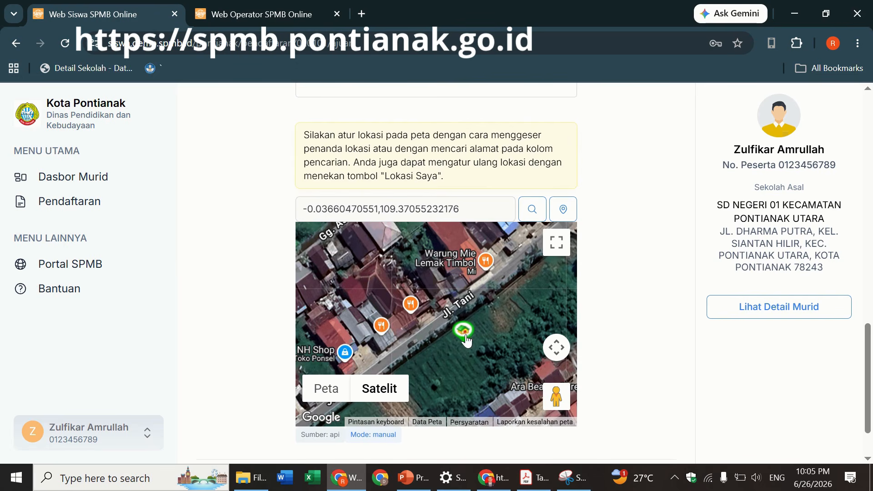
drag(464, 339, 460, 360)
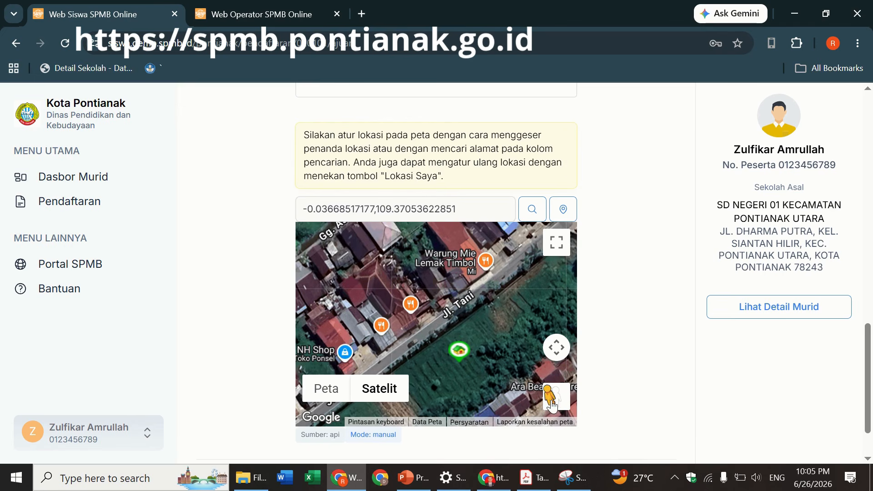
drag(552, 401, 454, 307)
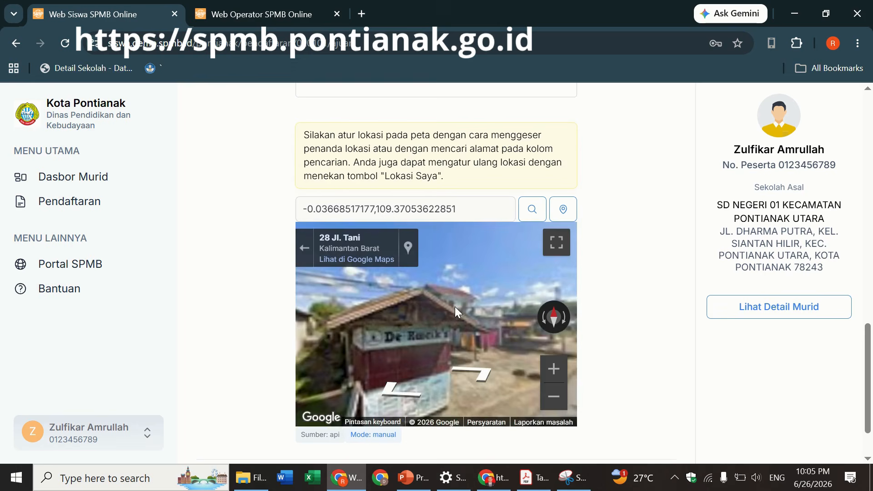
drag(473, 309, 392, 268)
click(483, 334)
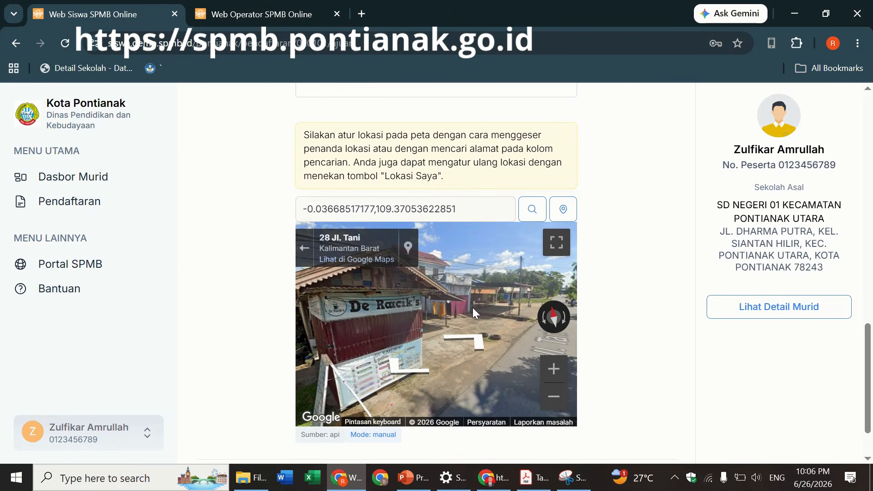
click(479, 350)
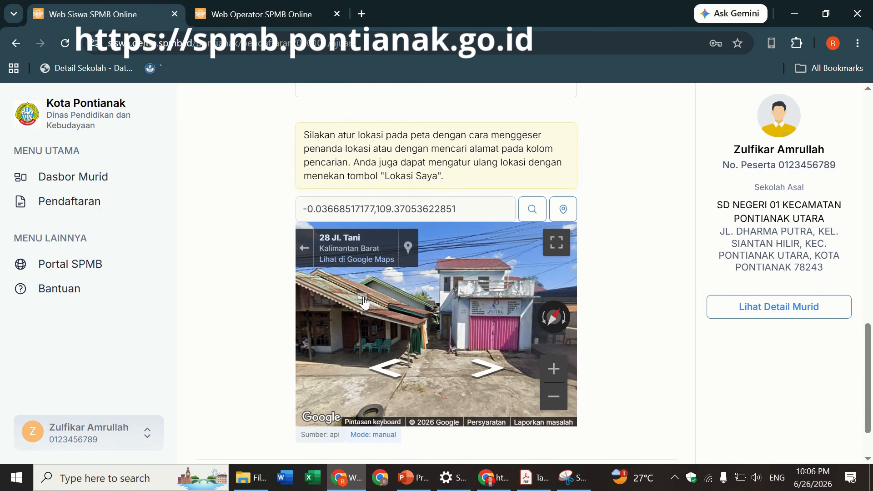
click(303, 252)
drag(458, 354, 437, 283)
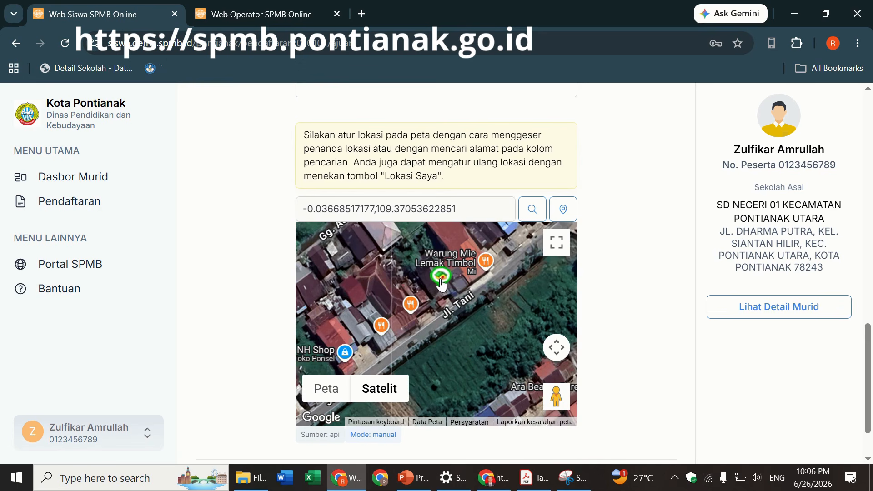
scroll(490, 329, up, 1)
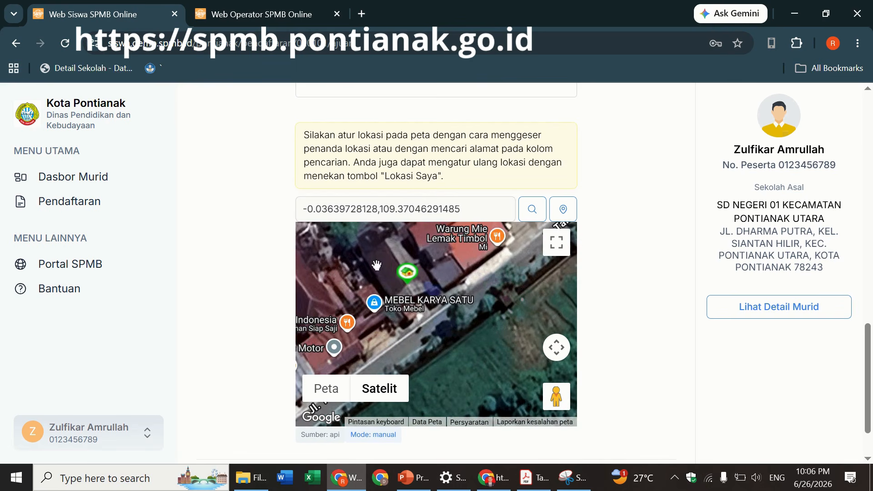
drag(377, 266, 402, 296)
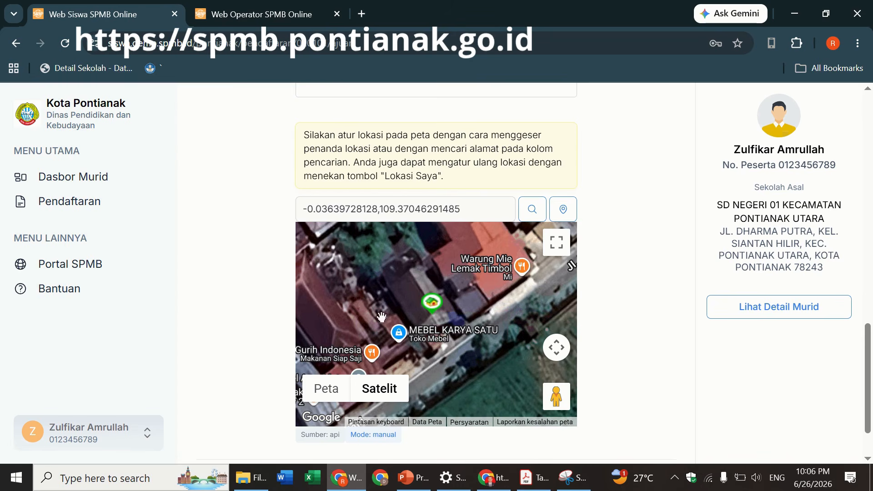
drag(381, 316, 374, 282)
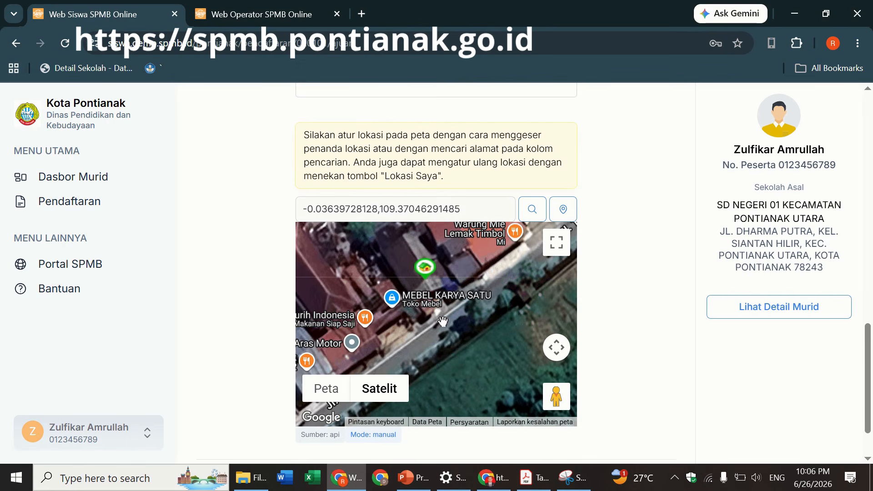
drag(429, 278, 415, 269)
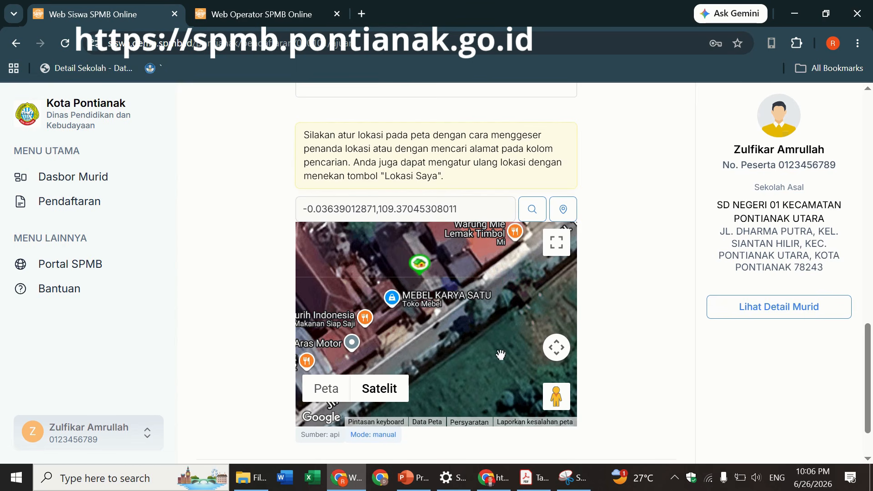
scroll(501, 355, down, 1)
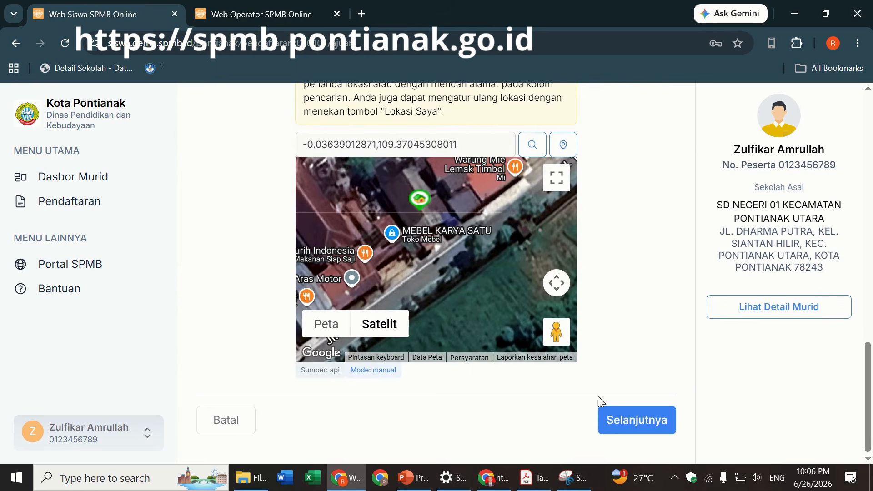
- Move on to Data Tambahan and fill the phone number from the saved suggestion
click(615, 421)
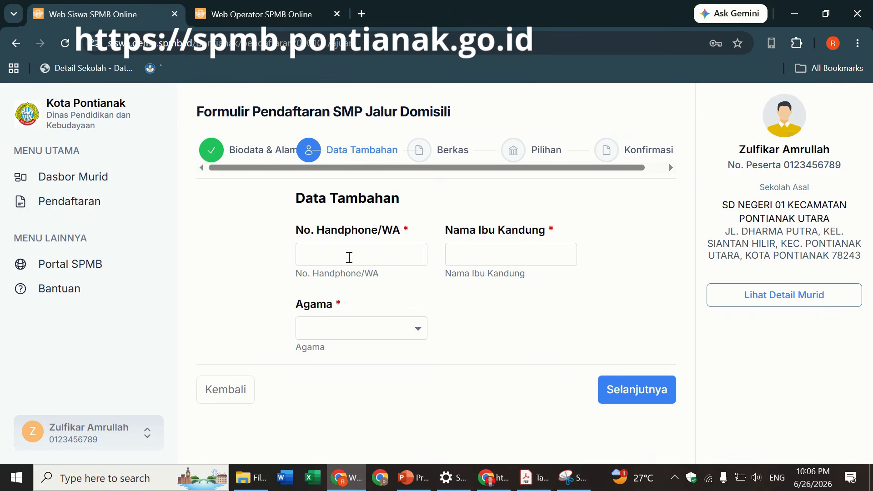
click(350, 258)
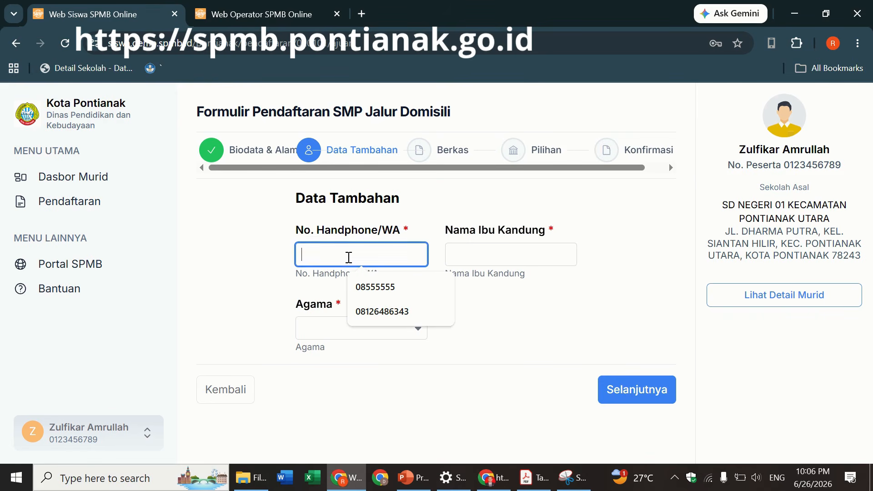
click(273, 251)
click(324, 254)
click(369, 311)
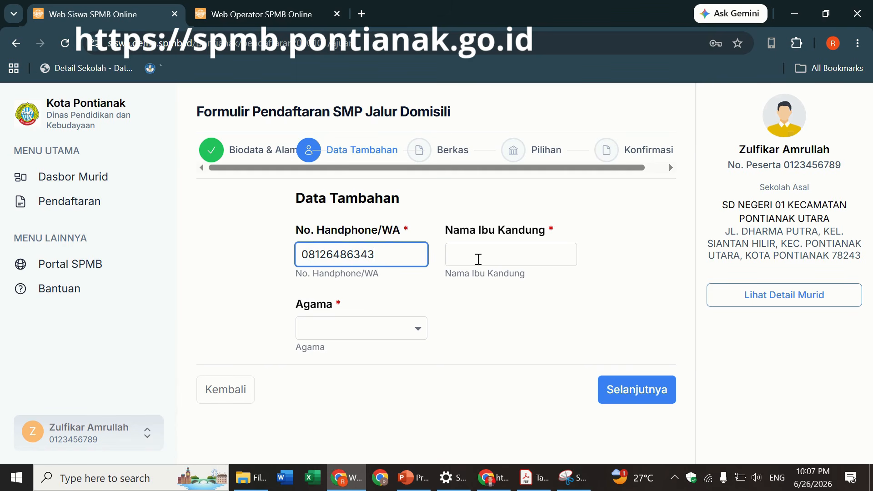
- Fill in the saved mother's name, set religion to Islam, and continue to Berkas
click(478, 259)
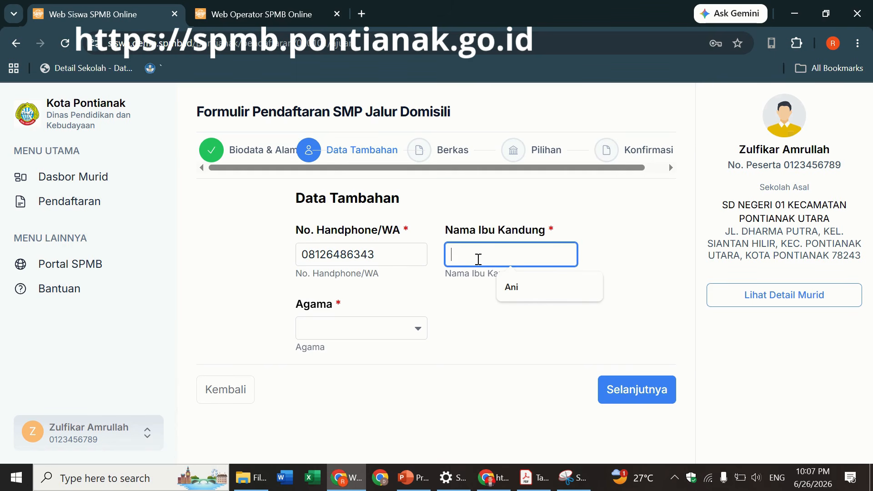
click(505, 287)
click(336, 336)
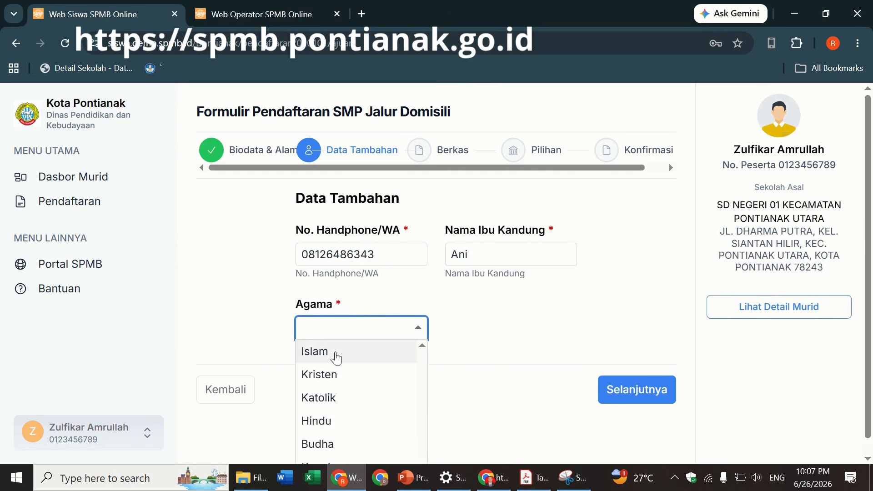
click(335, 355)
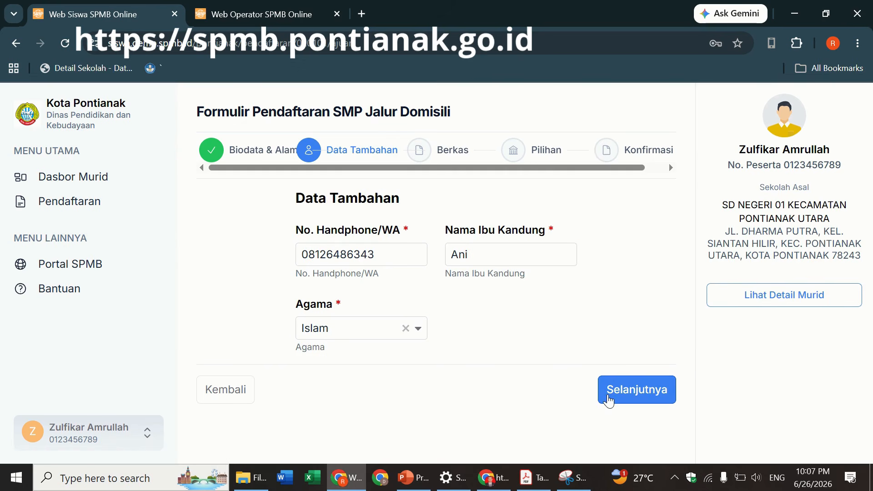
click(609, 400)
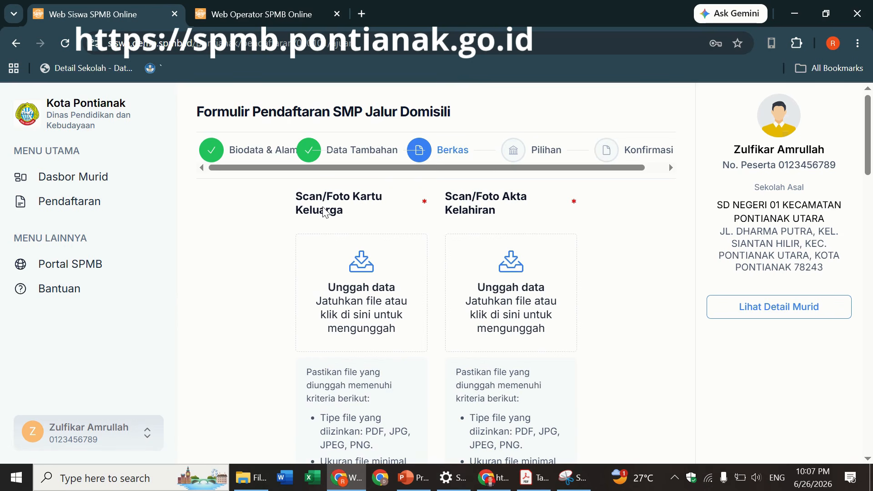
- Upload KK.pdf as the Kartu Keluarga and Akta Kelahiran.pdf as the birth certificate
click(335, 274)
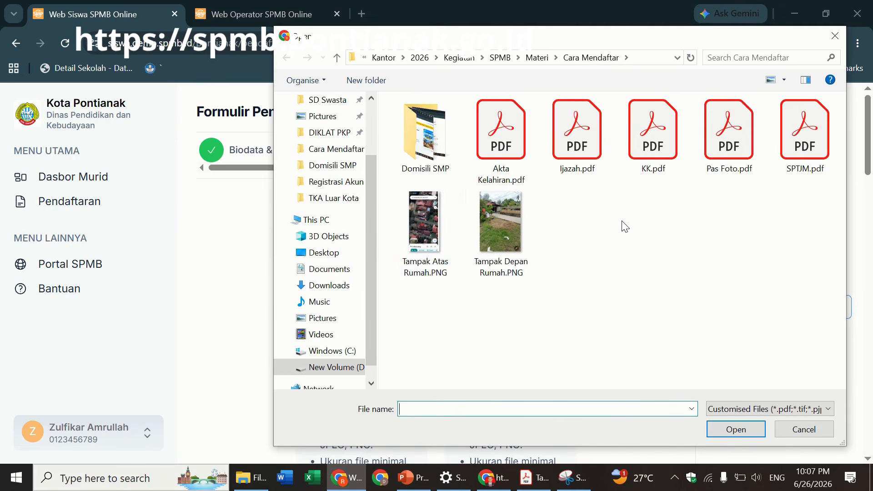
double_click(645, 150)
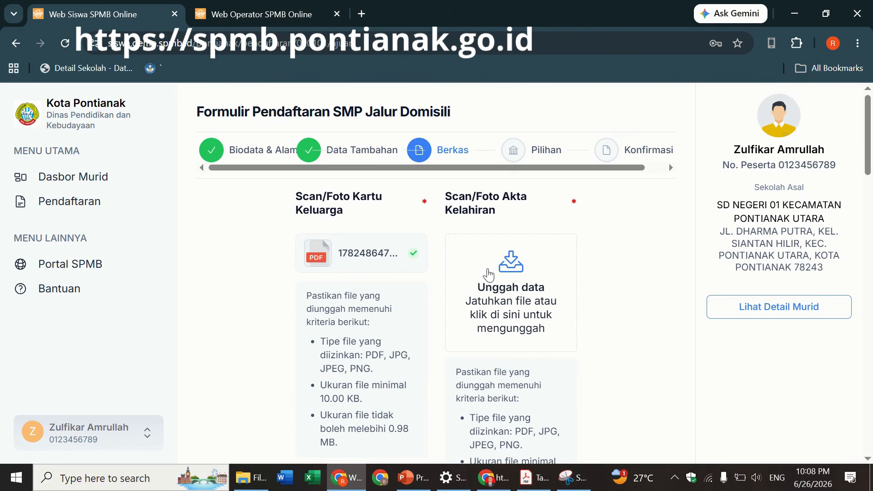
click(489, 275)
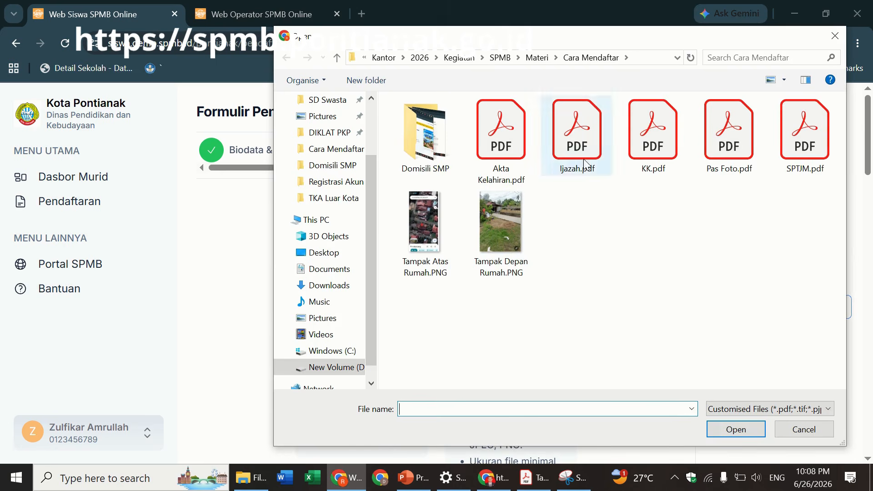
double_click(512, 135)
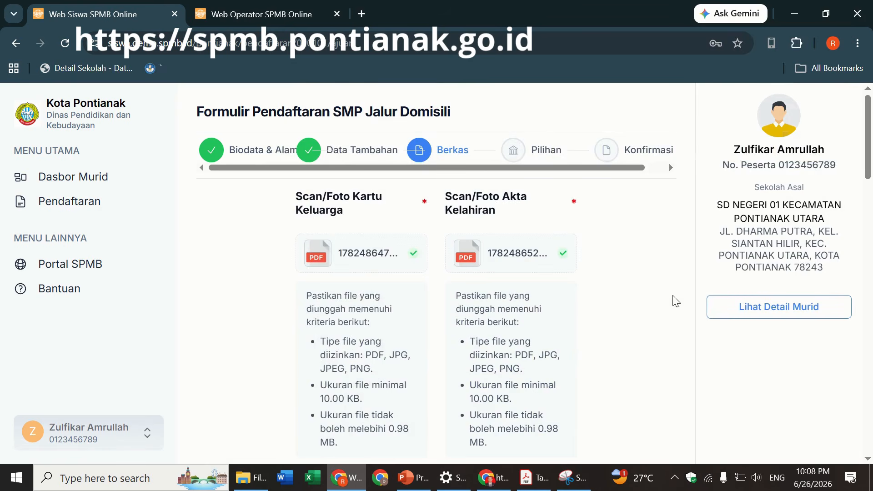
scroll(733, 241, down, 6)
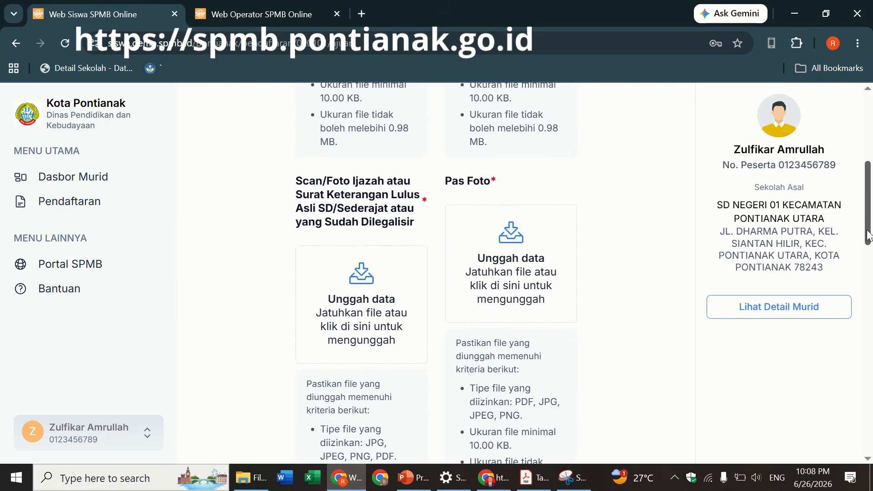
- Upload Ijazah.pdf to the Ijazah slot and select Pas Foto.pdf for Pas Foto
click(354, 268)
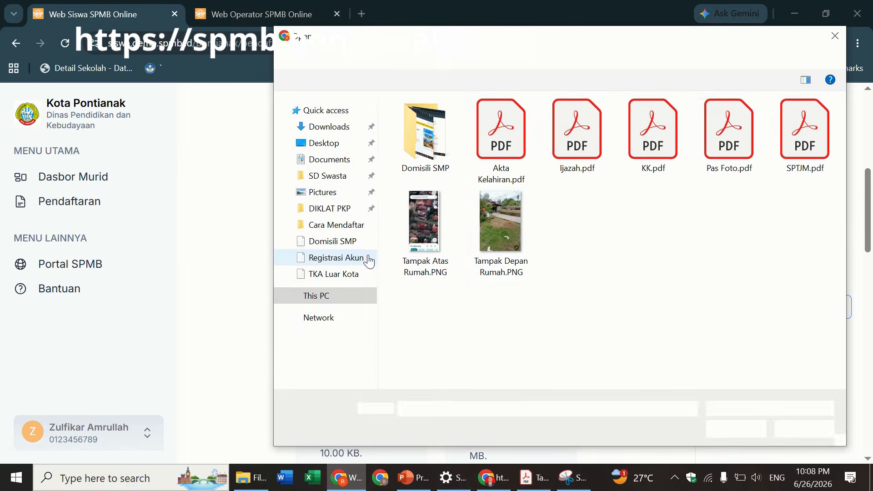
double_click(591, 156)
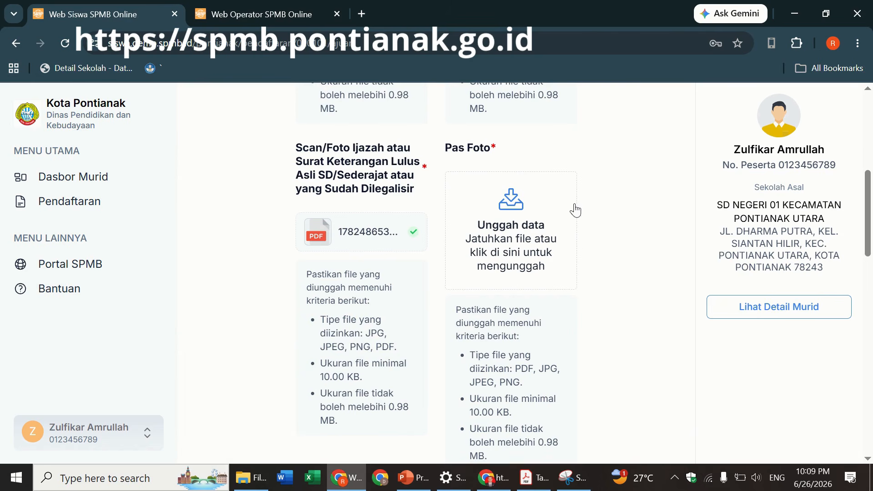
click(506, 219)
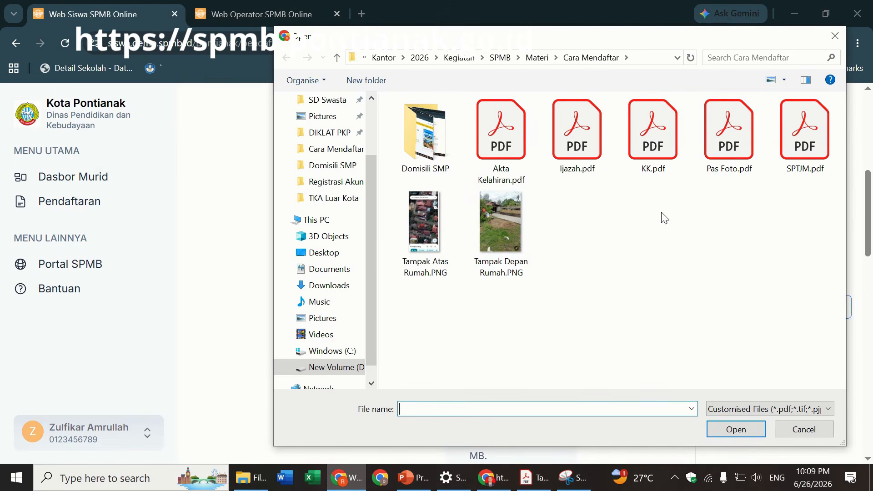
double_click(724, 149)
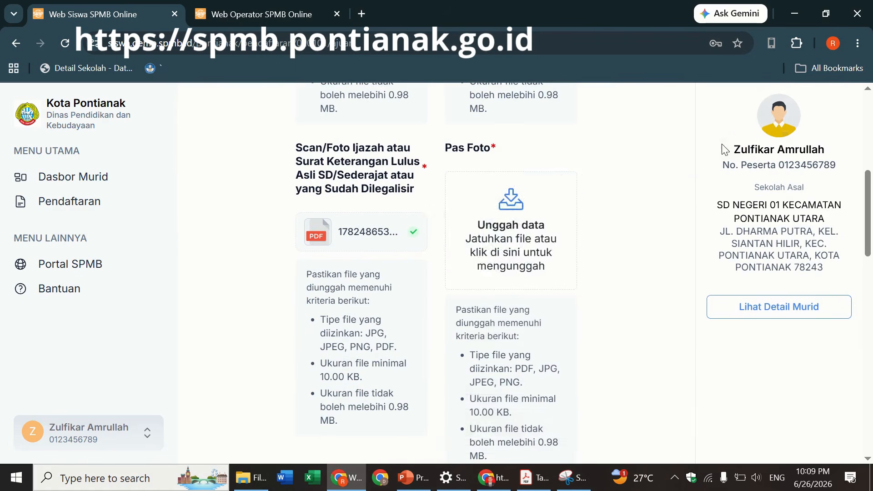
- Upload SPTJM.pdf into the SPTJM parent statement slot
drag(871, 209, 838, 286)
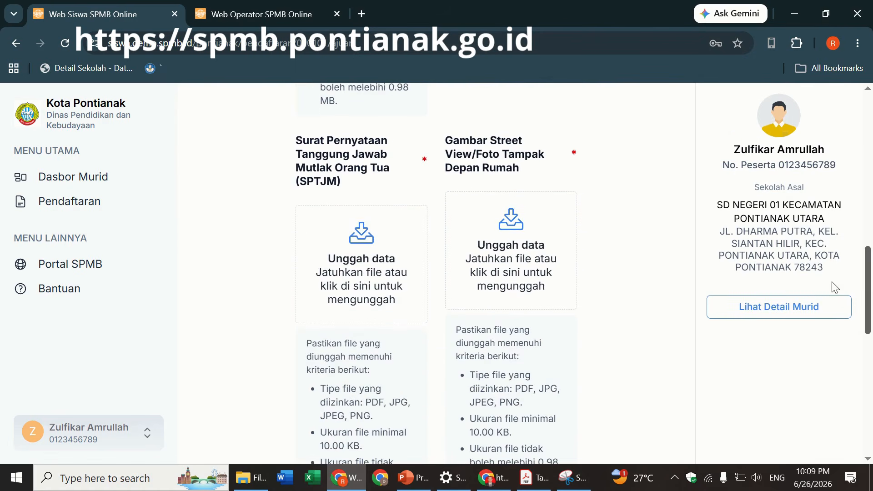
click(372, 255)
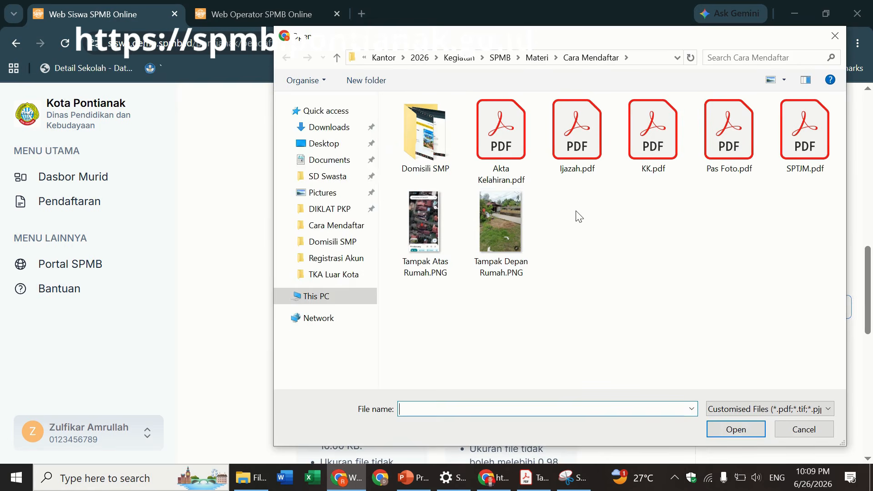
double_click(802, 150)
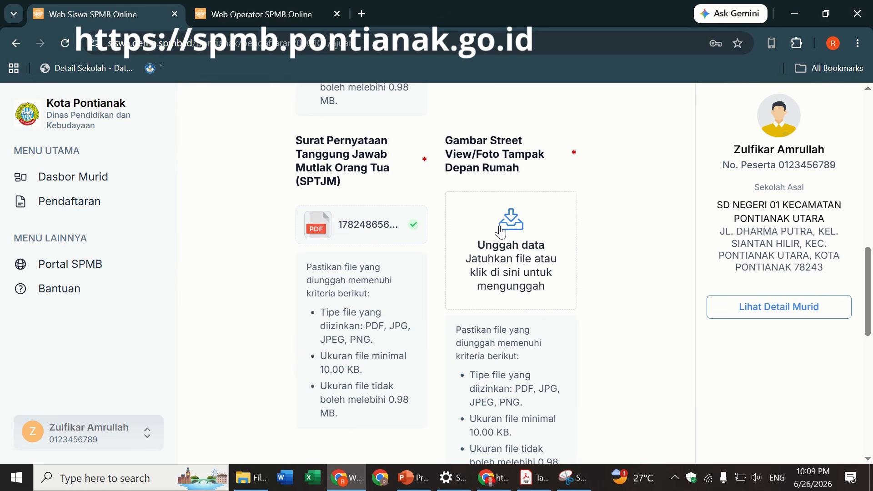
- Upload Tampak Depan Rumah.PNG as the Street View house-front image
click(500, 232)
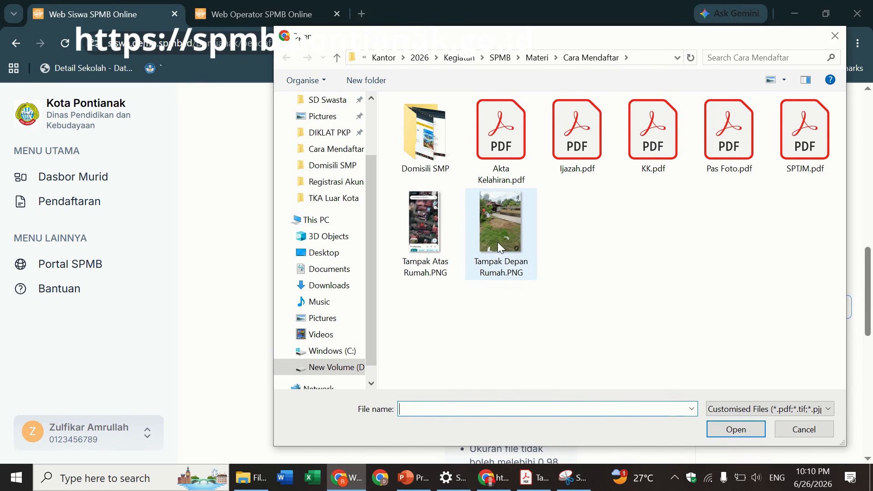
double_click(500, 247)
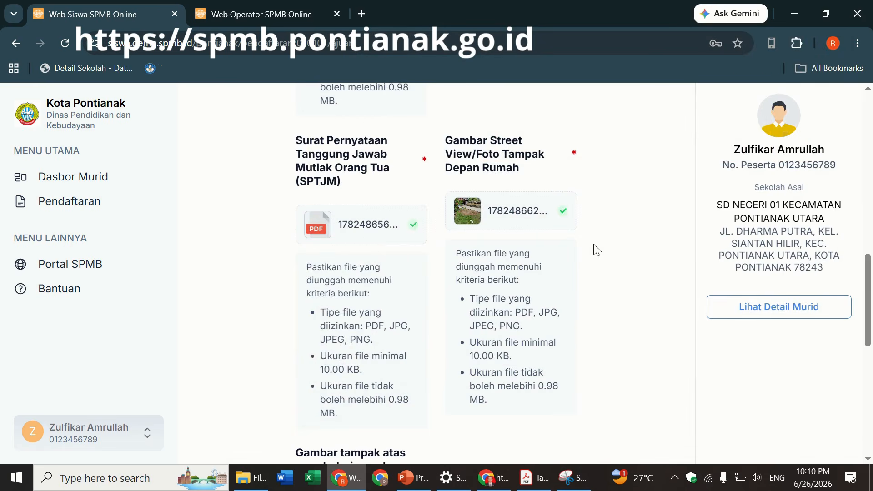
drag(868, 277, 870, 358)
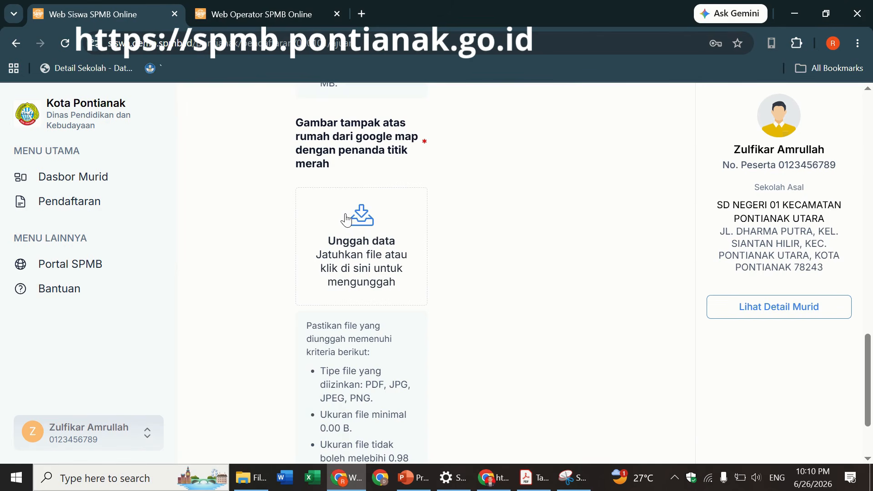
- Upload Tampak Atas Rumah.PNG as the top-view house image and advance to Pilihan
click(347, 220)
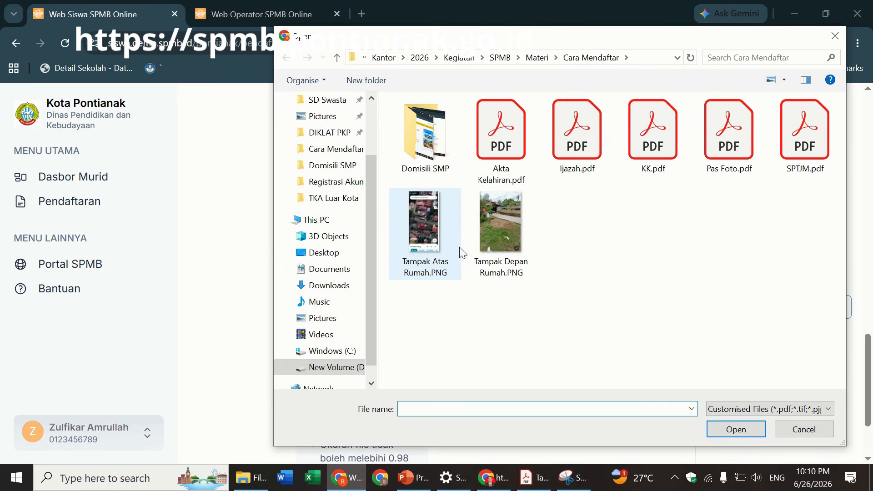
double_click(424, 225)
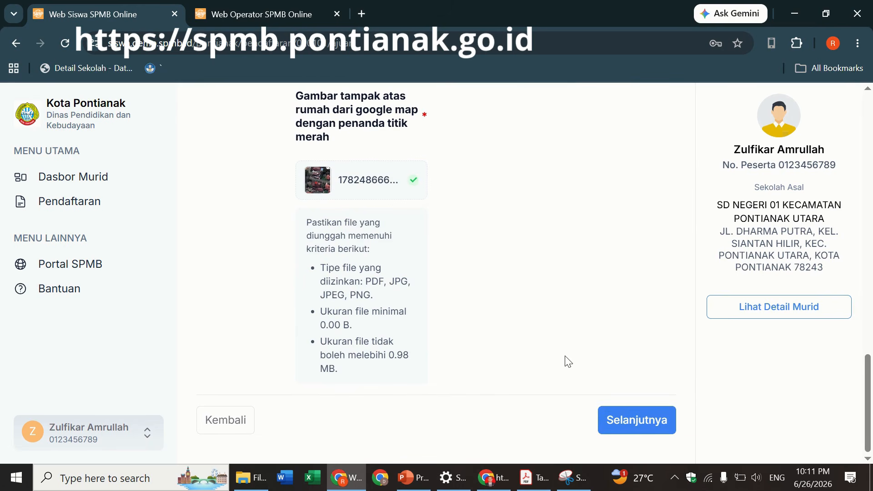
click(614, 421)
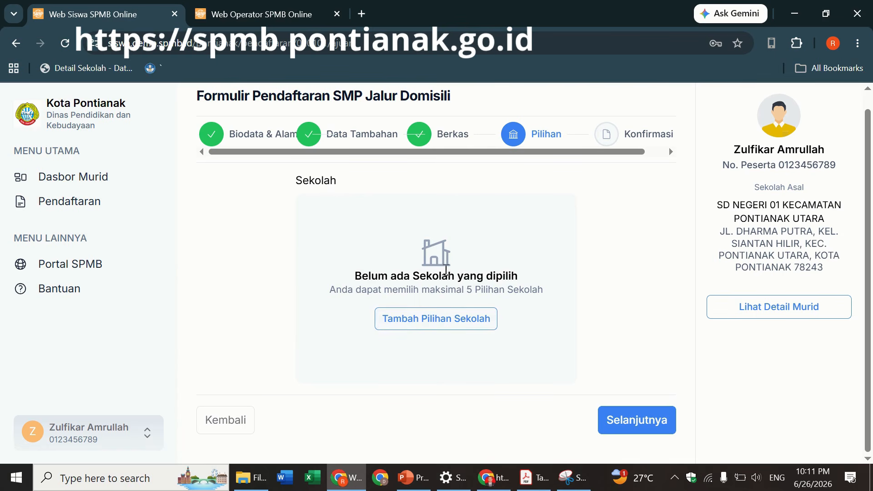
- Open the destination school list and page through it to the last page and back
click(437, 324)
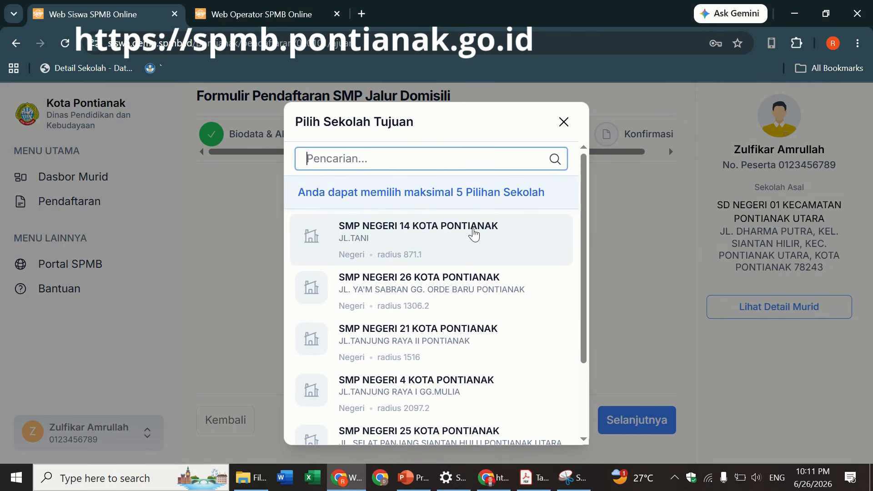
drag(583, 190, 582, 209)
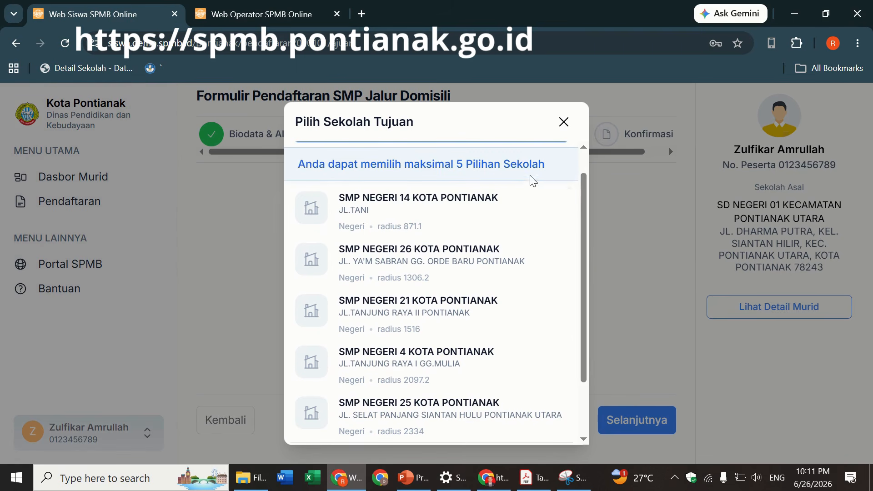
mouse_move(585, 200)
mouse_down()
mouse_move(580, 230)
mouse_move(580, 201)
mouse_up()
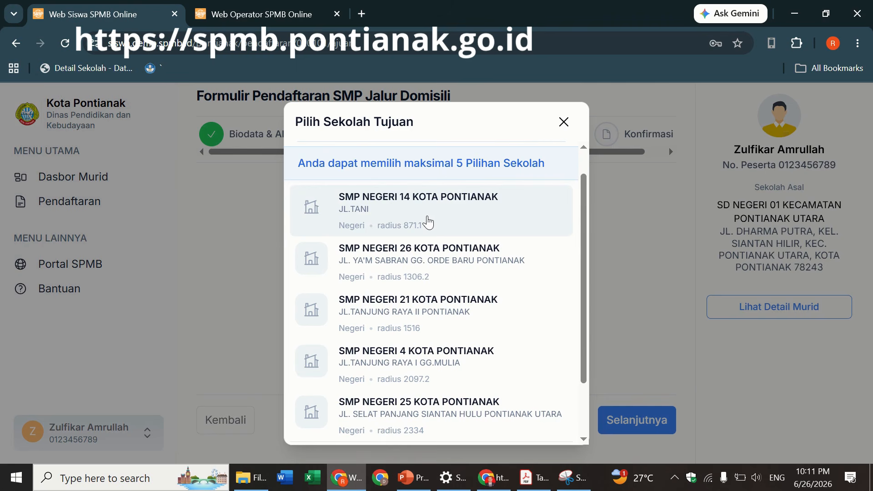
drag(587, 206, 570, 268)
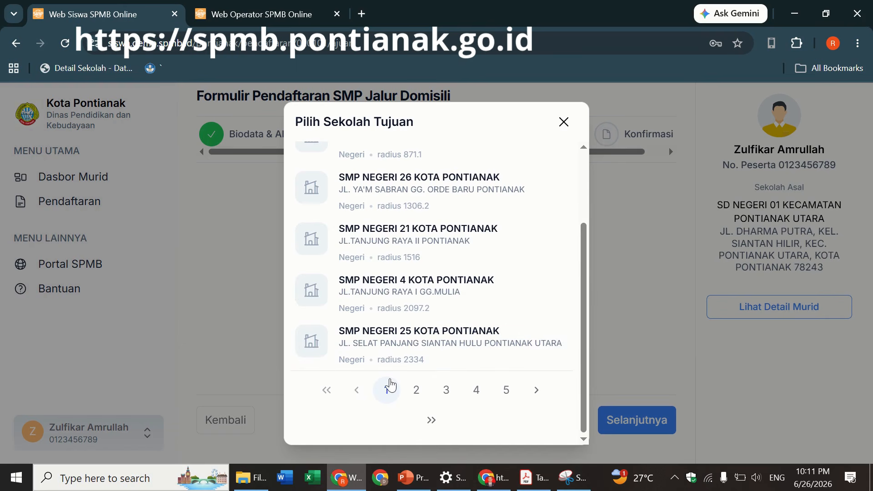
drag(583, 304, 583, 327)
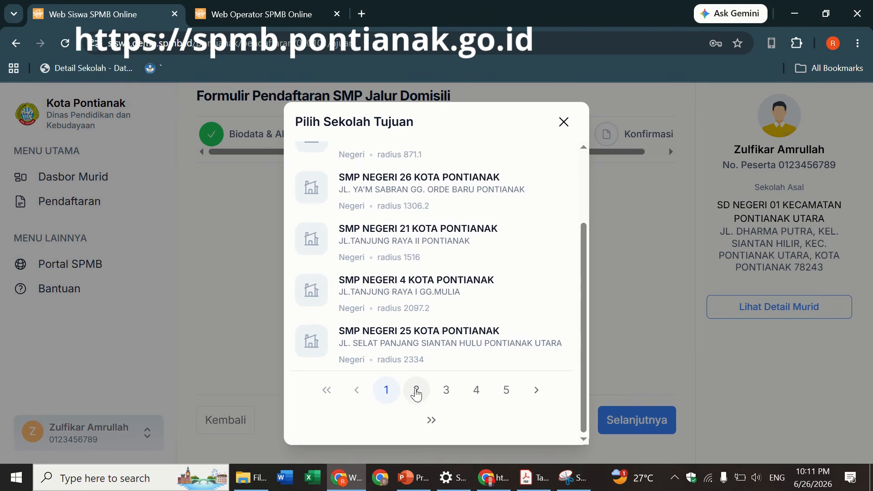
click(416, 391)
click(443, 400)
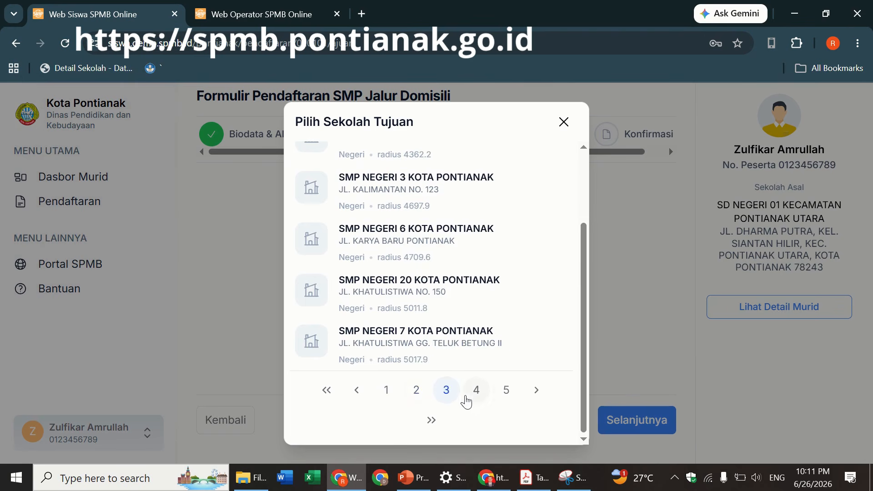
click(477, 399)
click(530, 398)
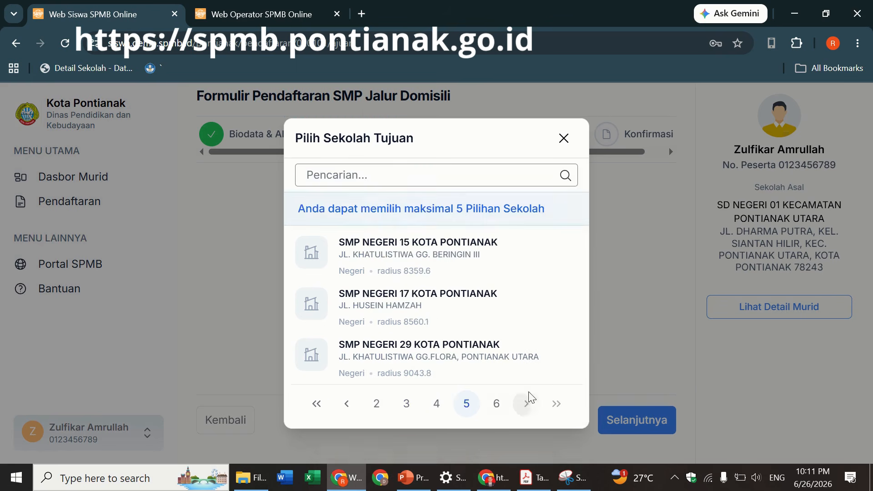
click(528, 400)
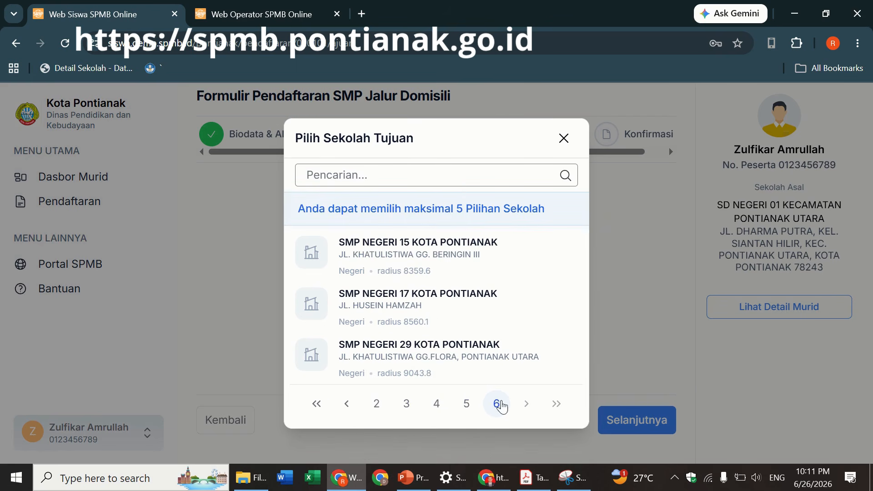
click(374, 403)
- Search the list for 'negeri 11', then clear it and reload the full list
click(352, 166)
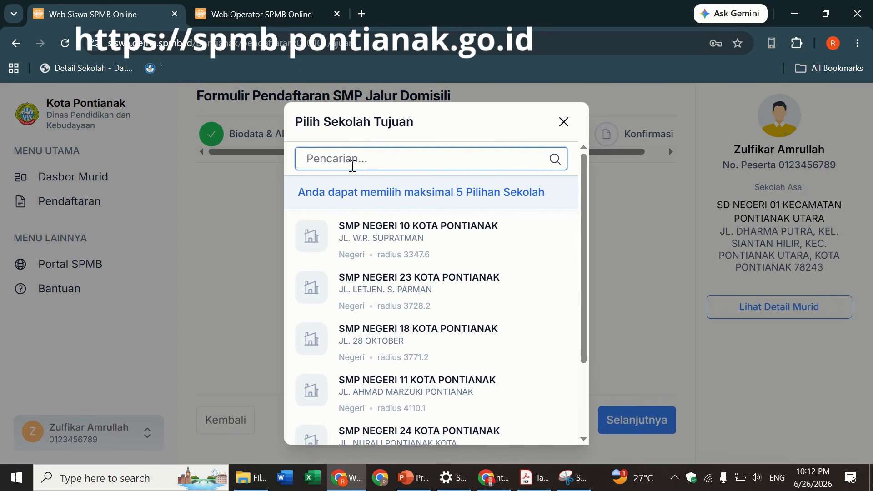
text(negeri 11)
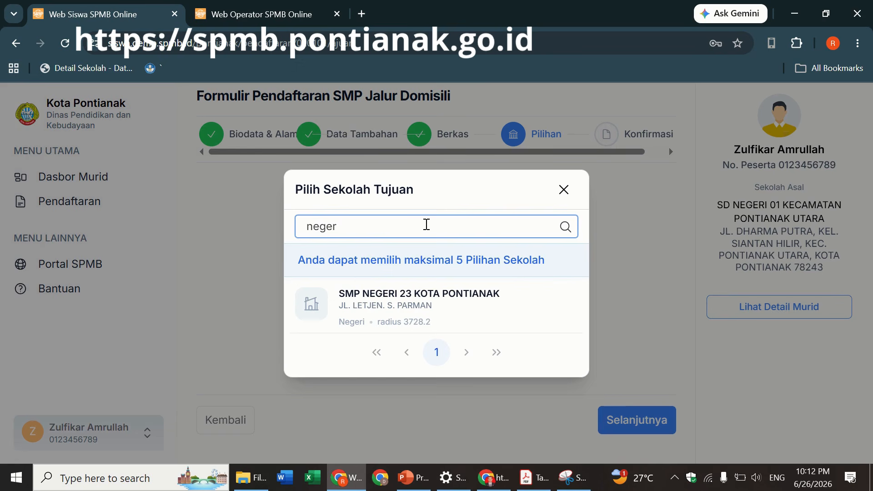
key(BackSpace)
key(BackSpace)
click(564, 226)
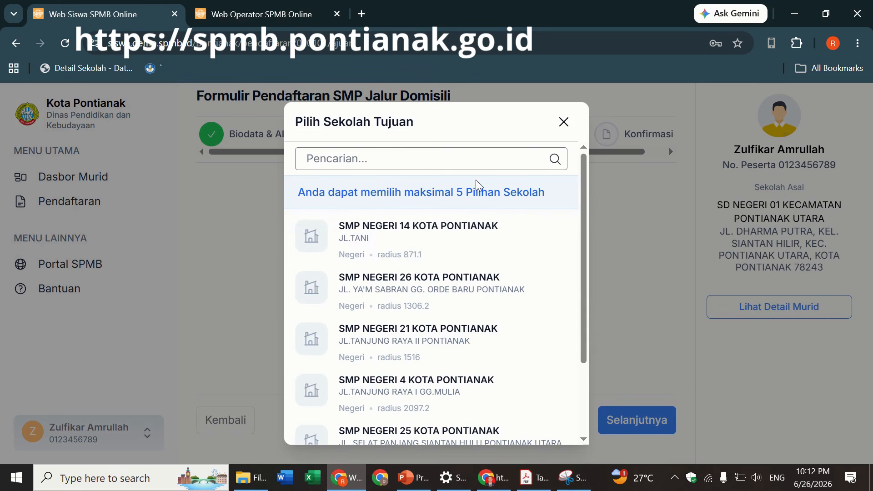
- Scroll through the school list, comparing pages 1 and 2
click(433, 155)
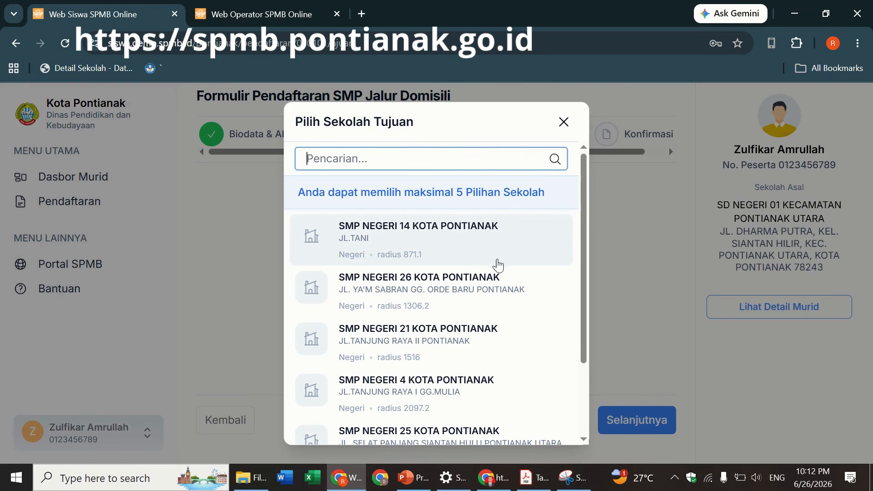
drag(585, 205, 411, 258)
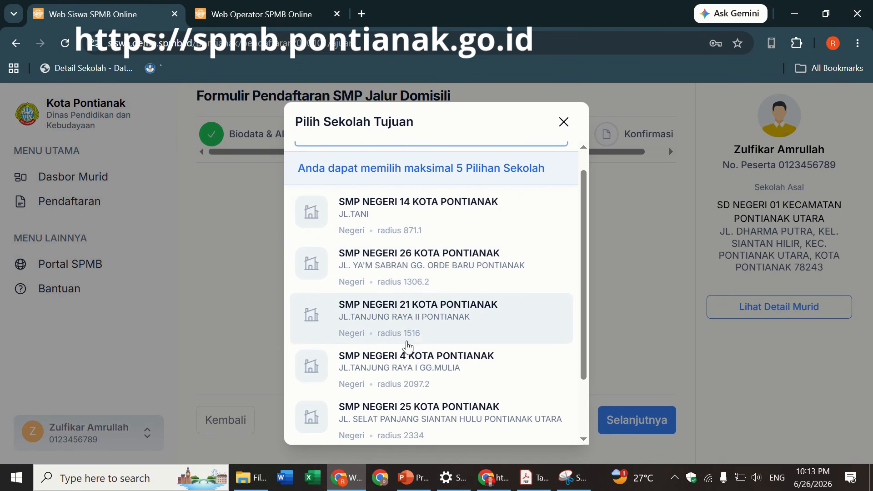
scroll(586, 296, down, 1)
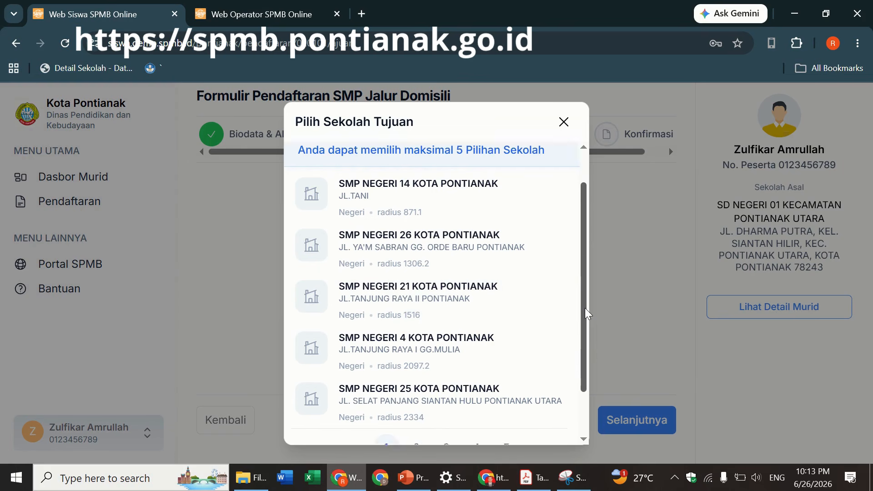
scroll(585, 313, down, 2)
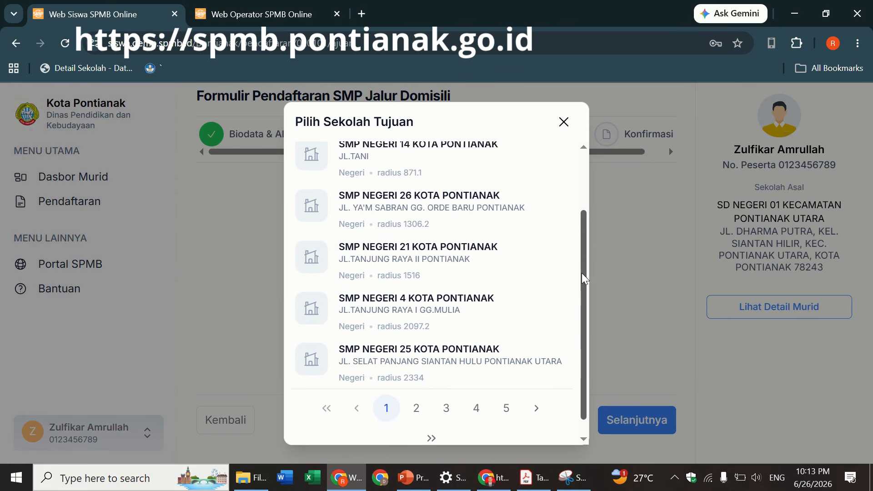
scroll(581, 254, up, 4)
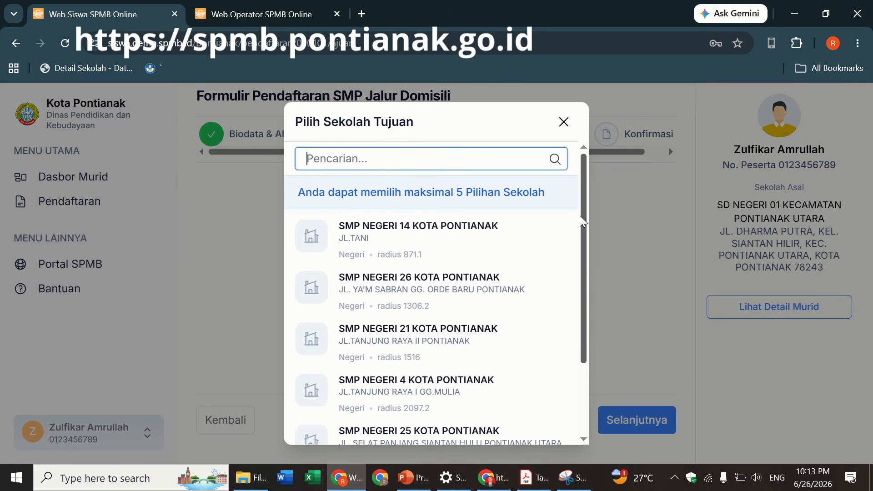
scroll(580, 216, down, 3)
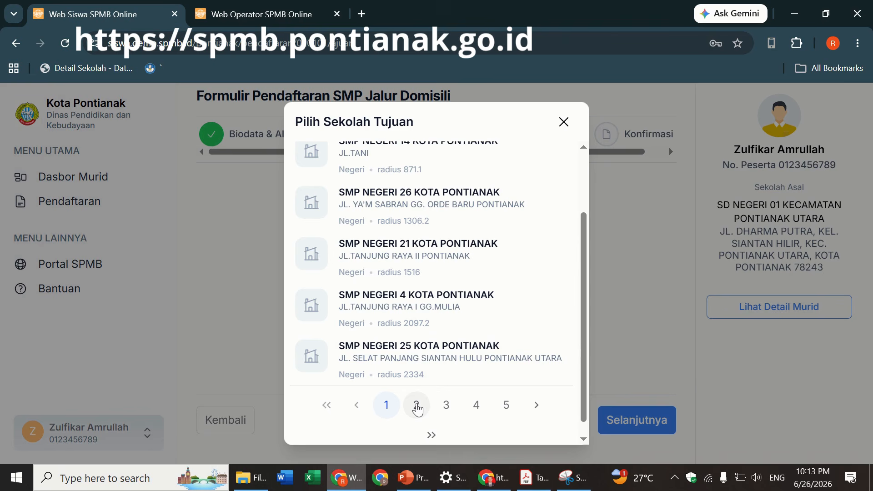
click(416, 406)
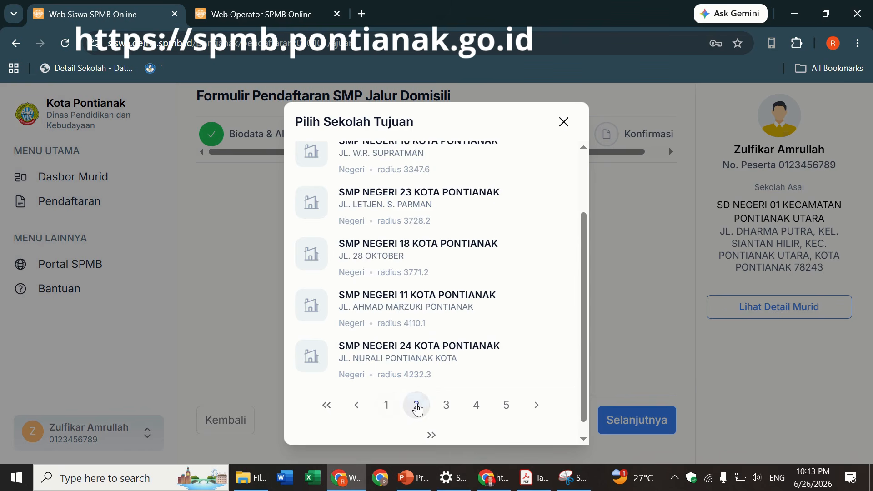
click(383, 411)
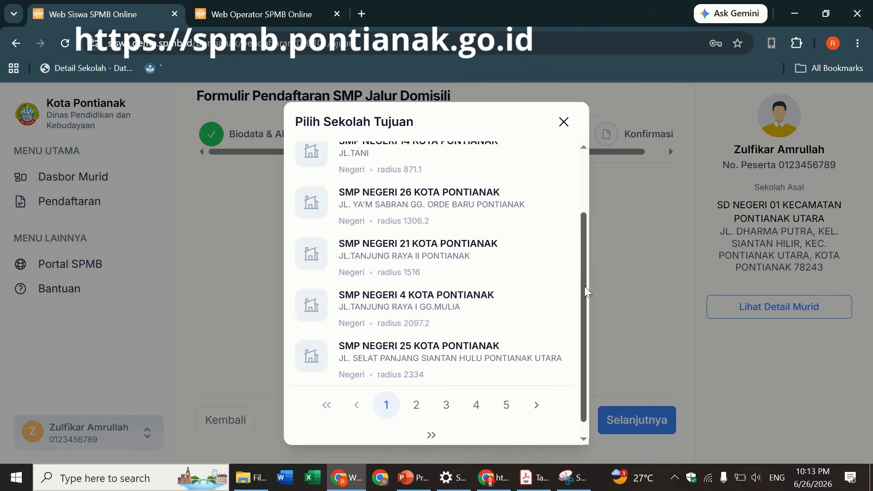
- Add SMP NEGERI 10 KOTA PONTIANAK (radius 3347.6) as the first school choice
drag(585, 286, 580, 220)
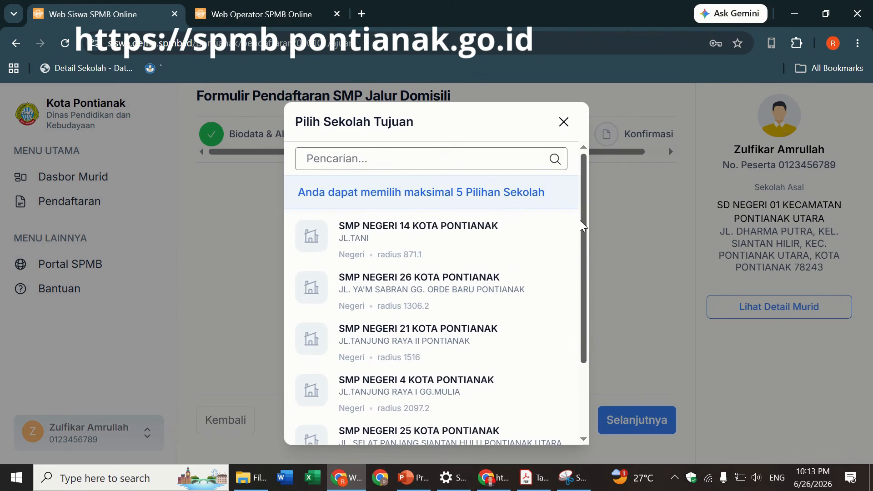
scroll(570, 308, down, 2)
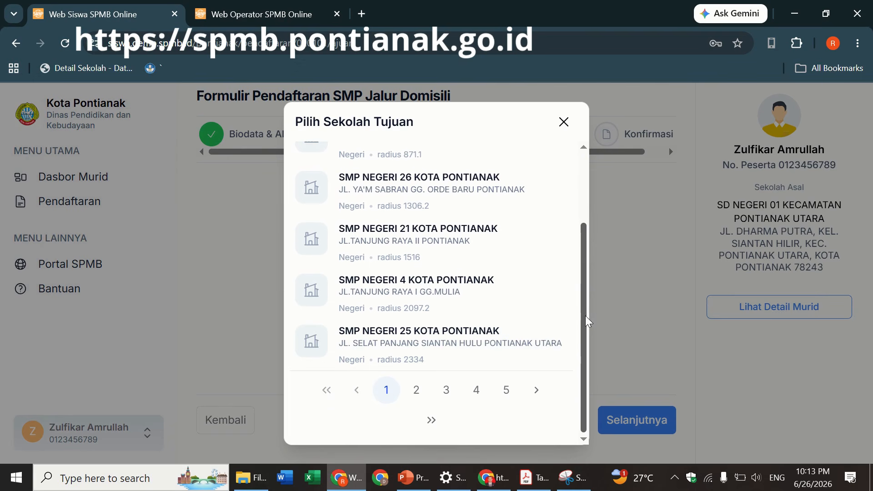
mouse_move(585, 315)
mouse_down()
mouse_move(580, 256)
mouse_move(576, 311)
mouse_up()
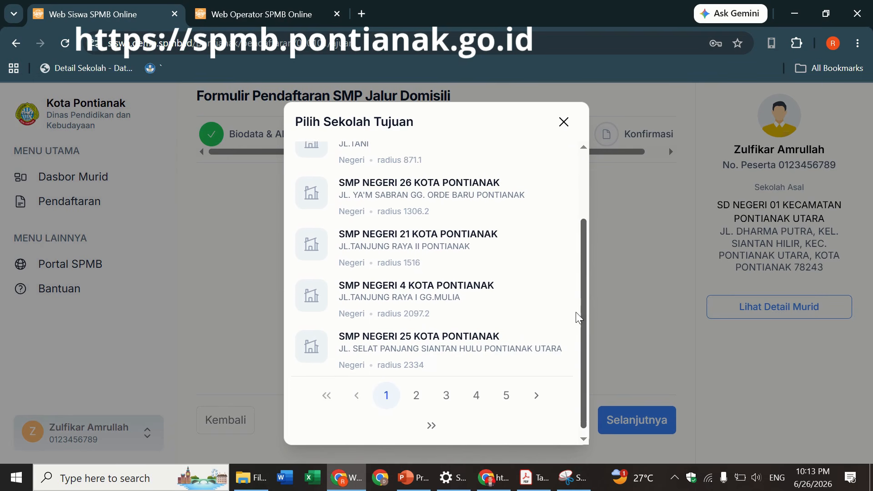
click(416, 391)
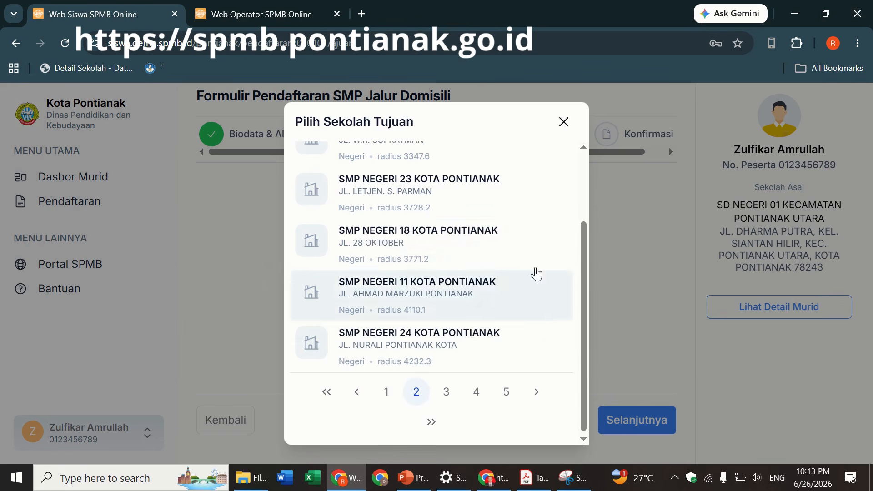
drag(584, 282, 583, 221)
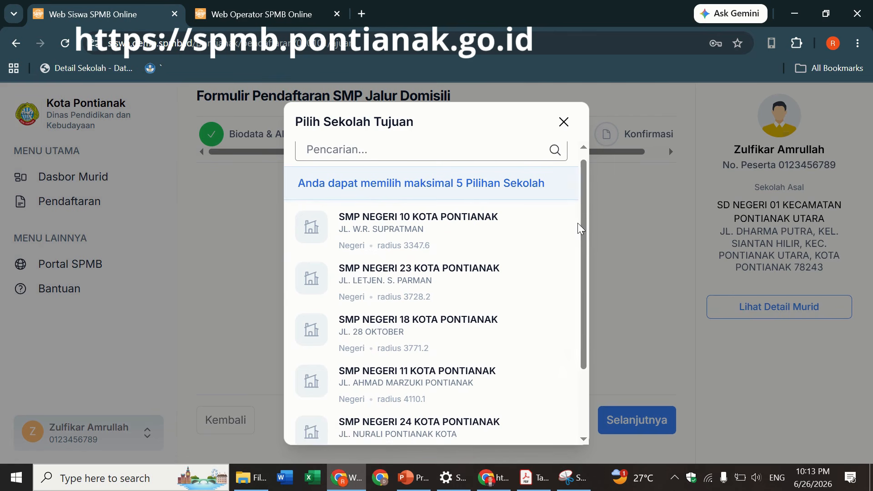
mouse_move(583, 220)
mouse_down()
mouse_move(583, 266)
mouse_move(579, 205)
mouse_up()
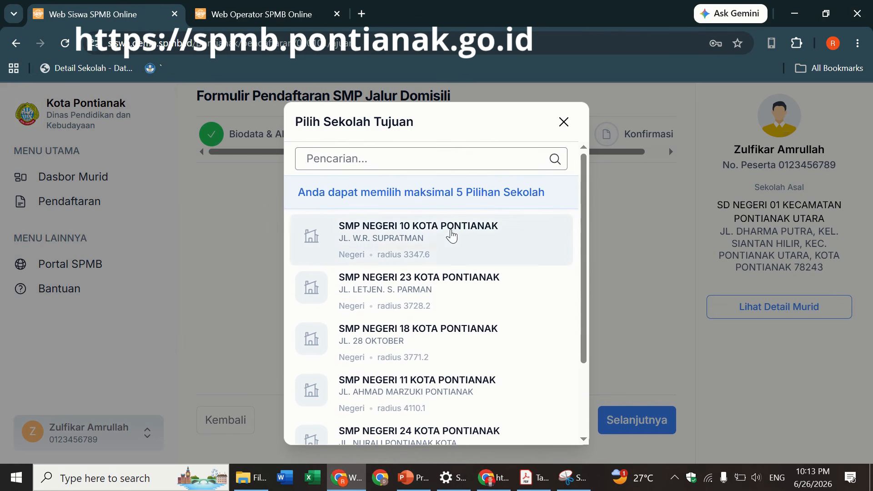
click(425, 250)
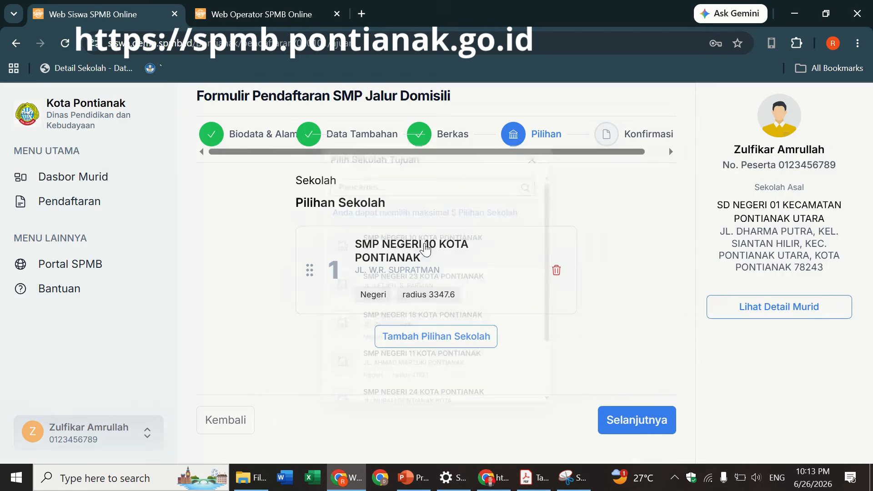
- Add SMP NEGERI 14 as the second school choice and SMP NEGERI 21 as the third
click(424, 340)
click(400, 246)
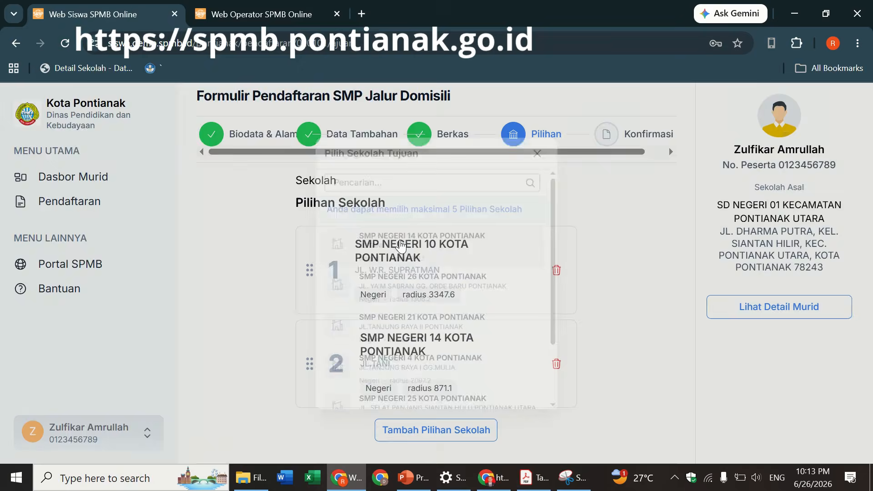
scroll(564, 345, down, 2)
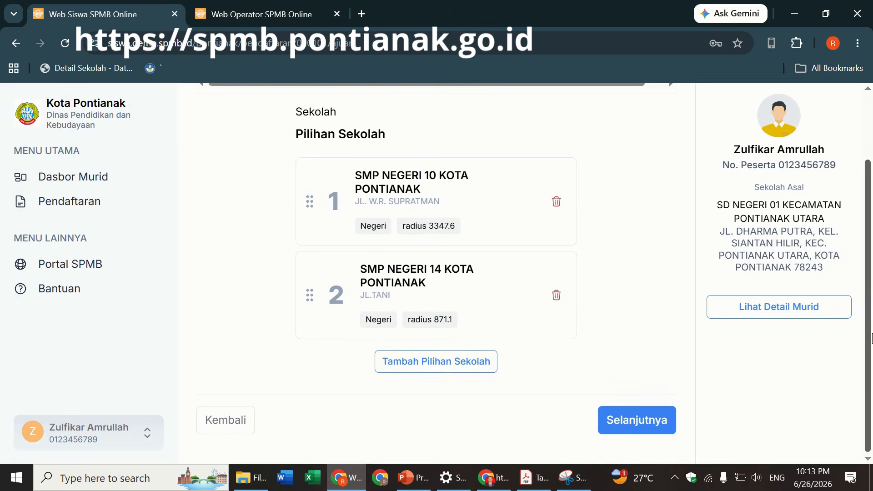
click(457, 369)
drag(582, 206, 582, 236)
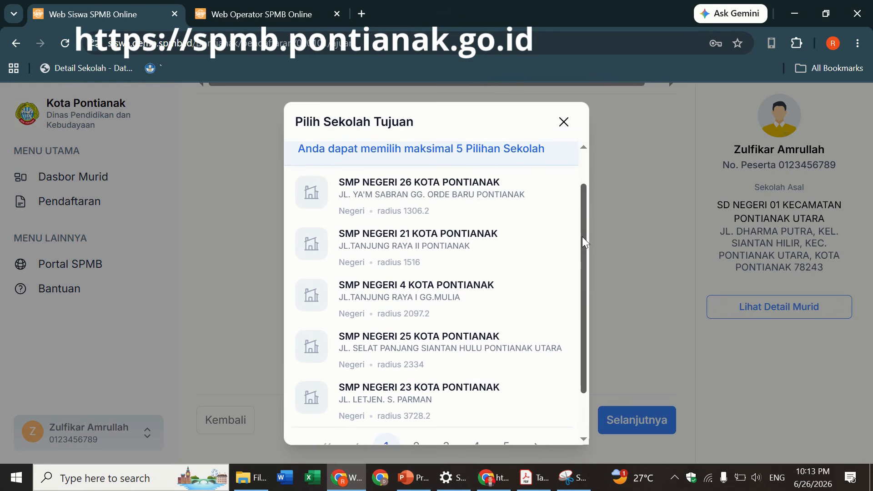
click(372, 244)
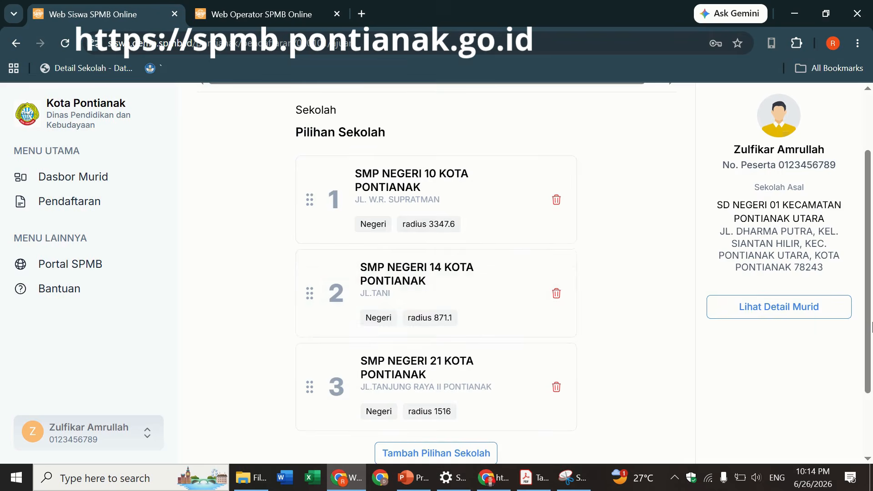
- Add SMP NEGERI 4 as the fourth choice and SMP NEGERI 6, from page 2, as the fifth
scroll(377, 250, down, 3)
click(460, 376)
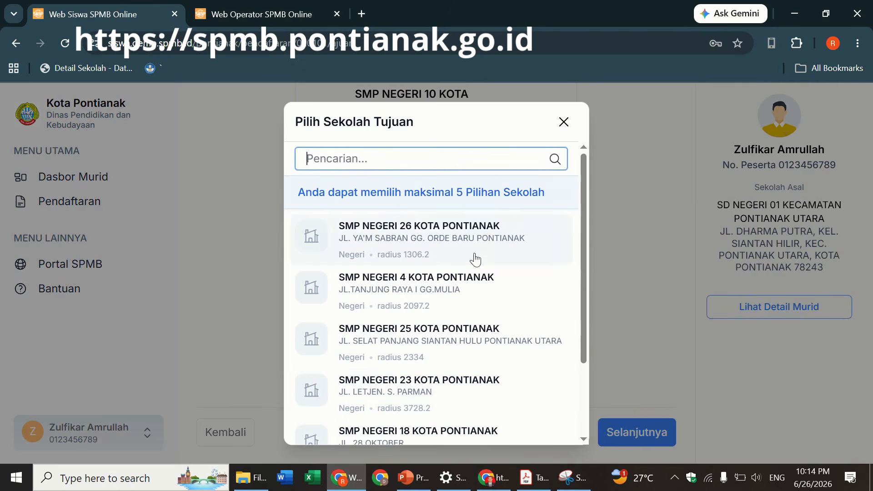
mouse_move(584, 225)
mouse_down()
mouse_move(577, 288)
mouse_move(584, 224)
mouse_up()
click(430, 296)
scroll(608, 432, down, 2)
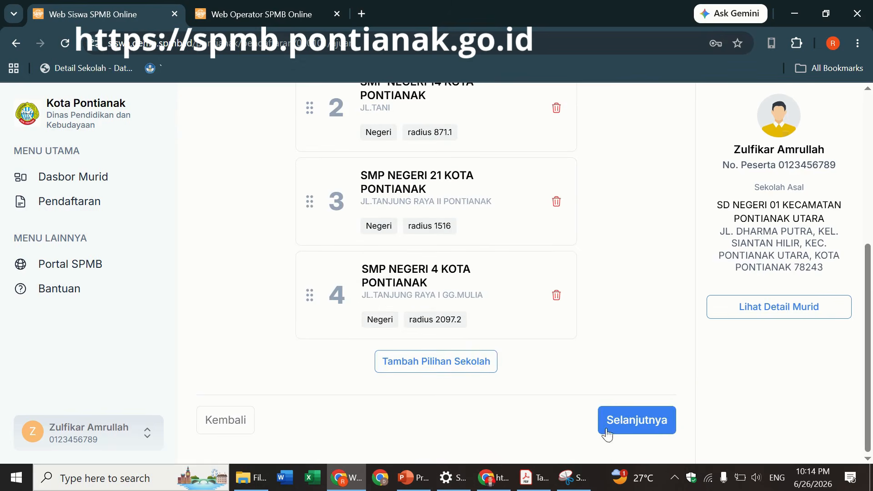
click(434, 364)
drag(581, 214, 582, 298)
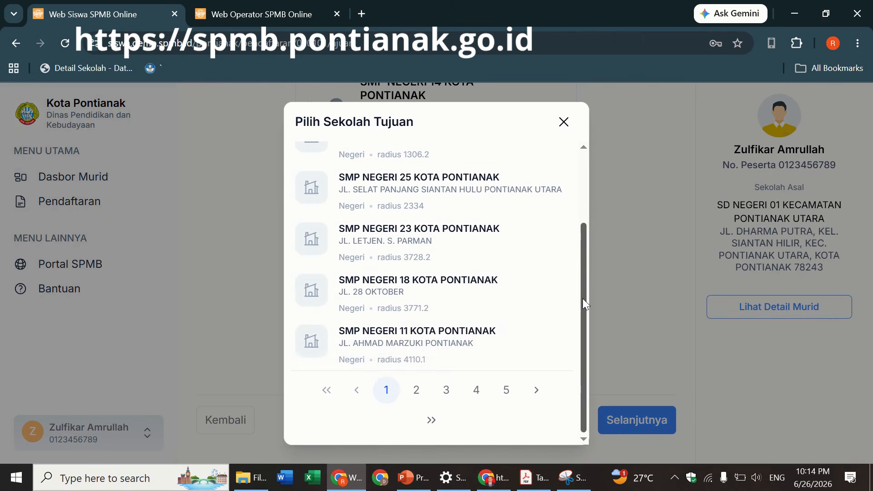
click(417, 390)
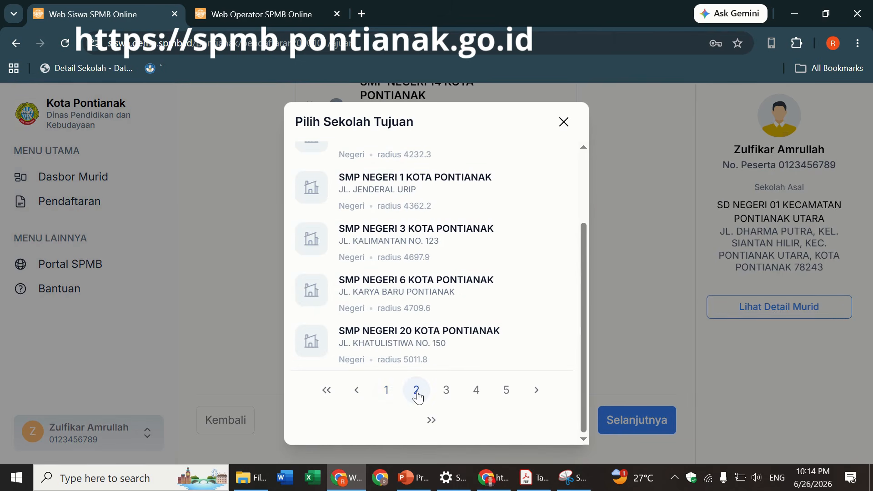
click(415, 300)
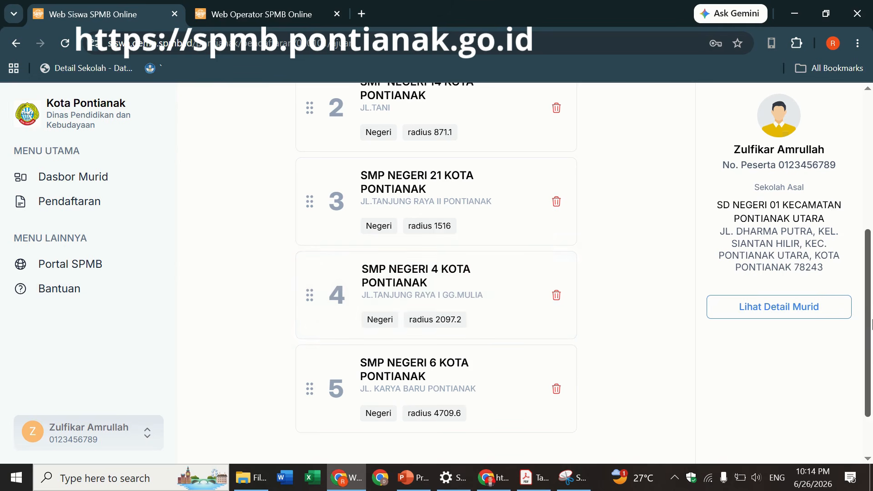
drag(870, 322, 871, 230)
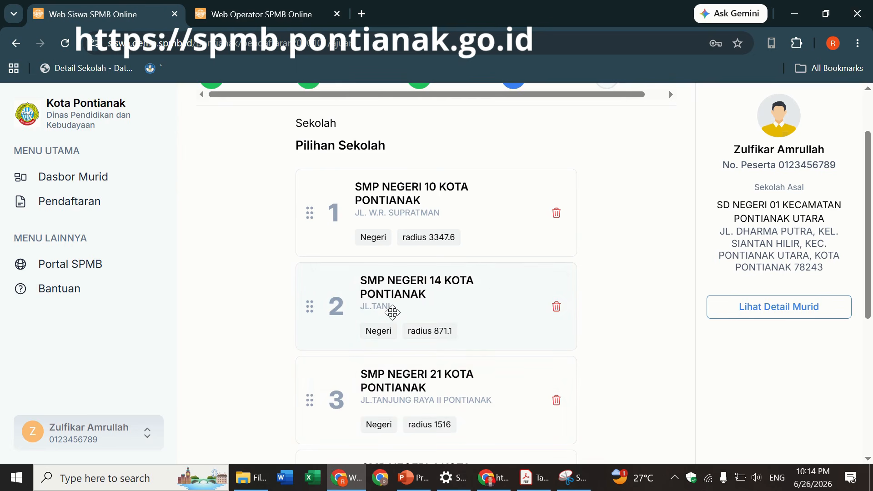
drag(868, 229, 869, 350)
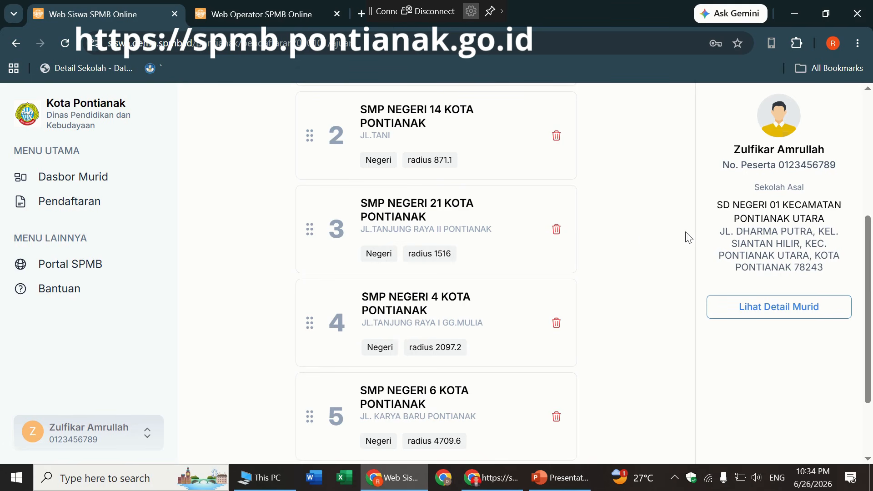
drag(868, 257, 867, 301)
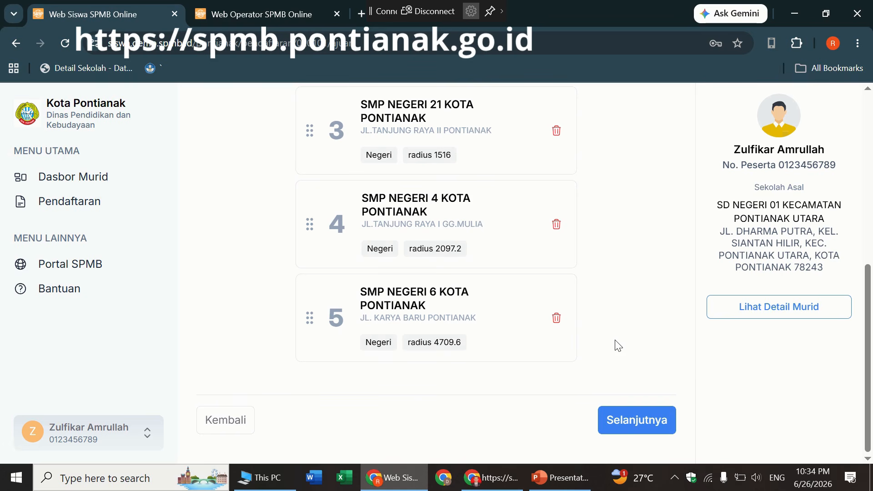
- Review the Konfirmasi Pilihan Sekolah dialog and confirm the school order with Ya, Lanjutkan
click(623, 419)
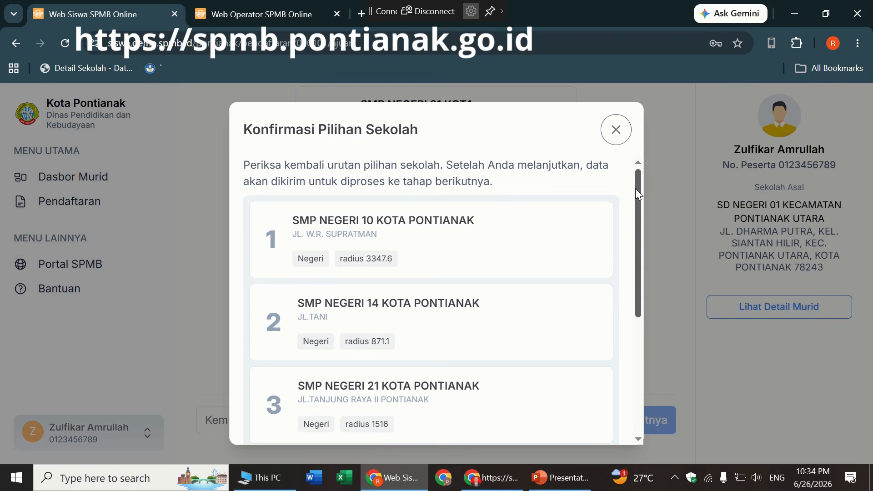
drag(635, 193, 631, 324)
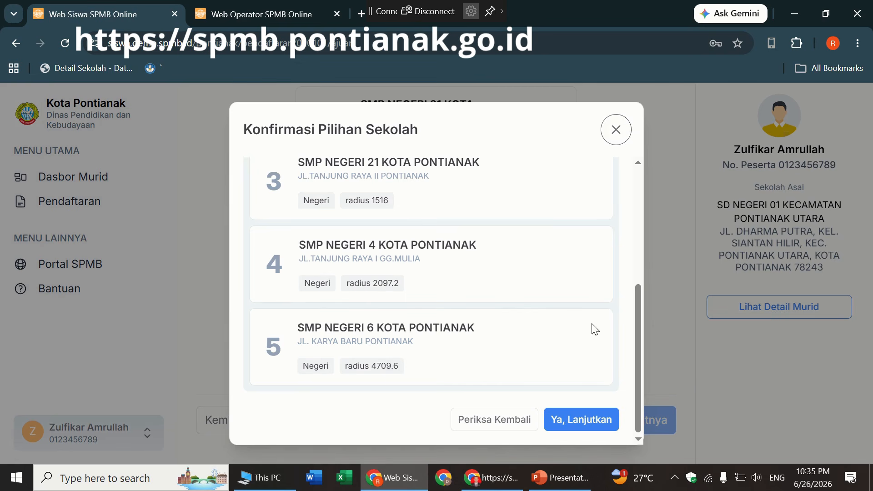
click(587, 420)
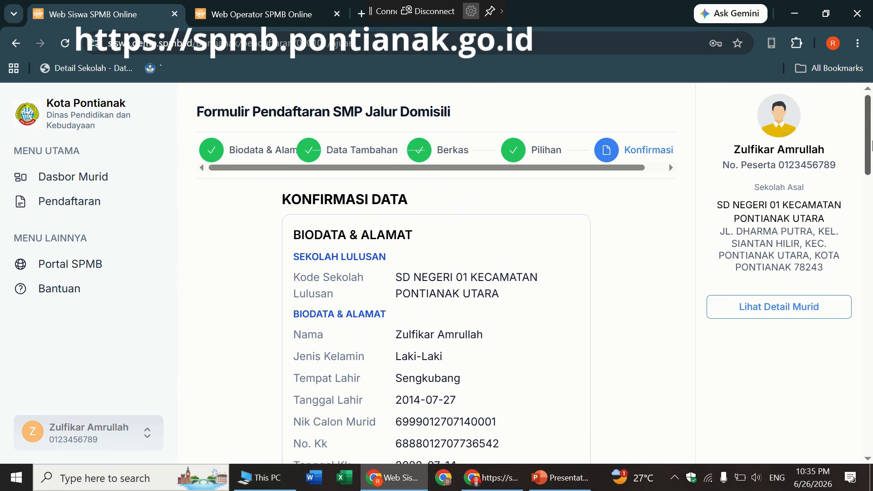
scroll(869, 166, down, 2)
drag(870, 166, 847, 230)
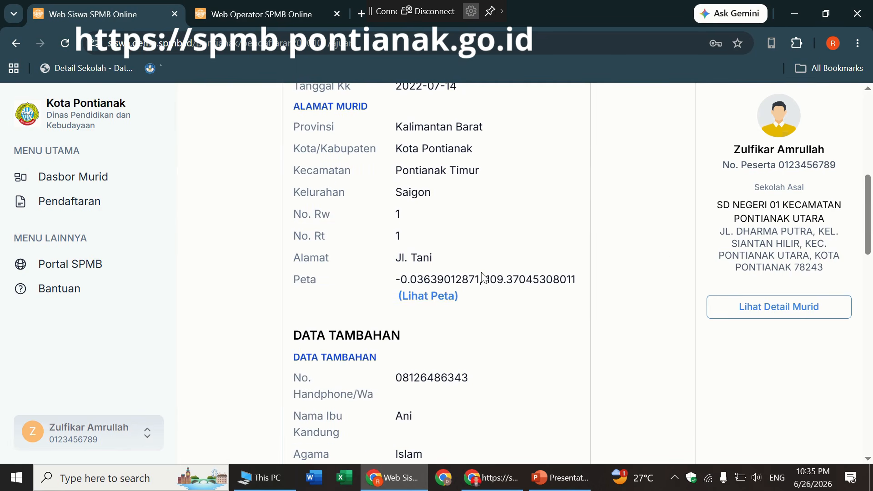
drag(870, 214, 870, 236)
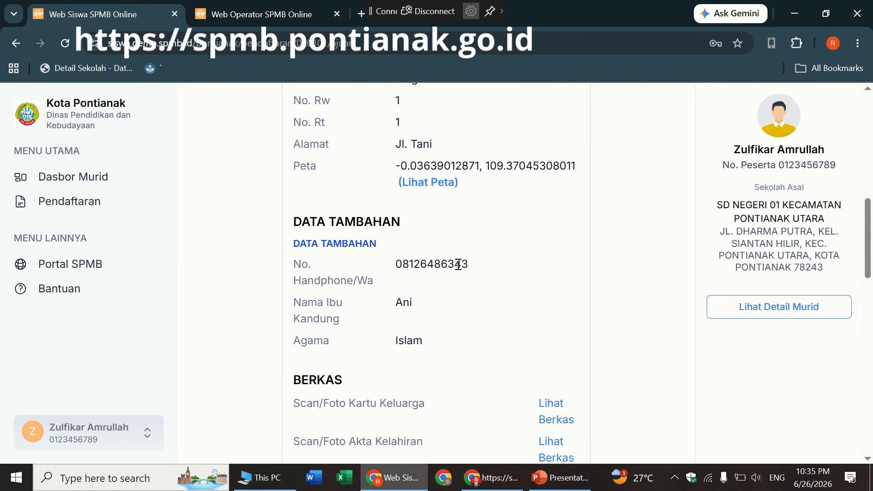
drag(868, 253, 868, 301)
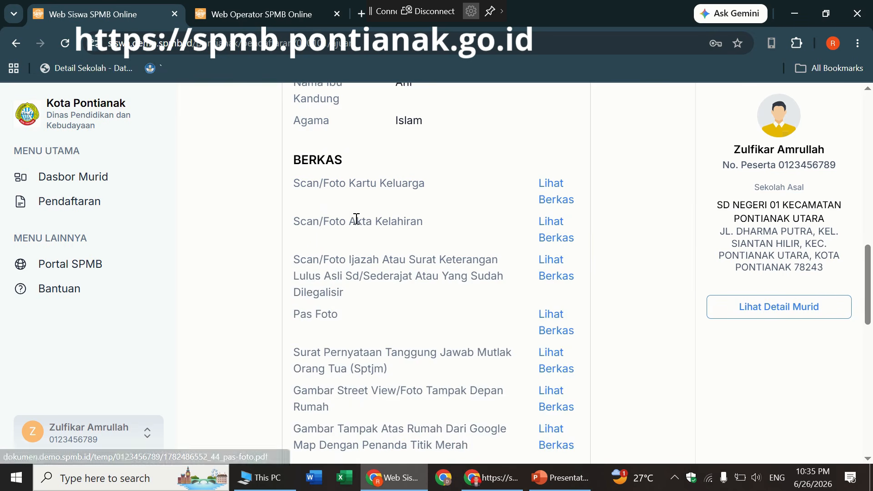
drag(871, 282, 859, 413)
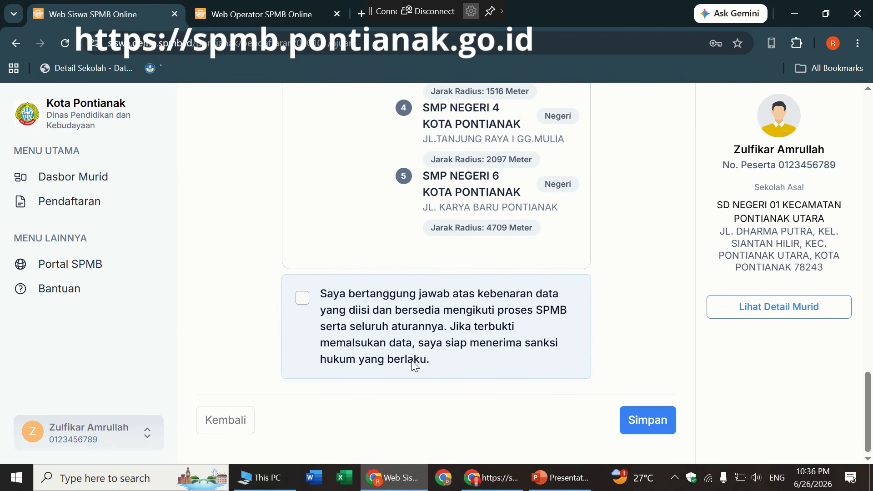
- Tick the responsibility declaration and save the registration, then view the Bukti Ajuan Pendaftaran
click(303, 303)
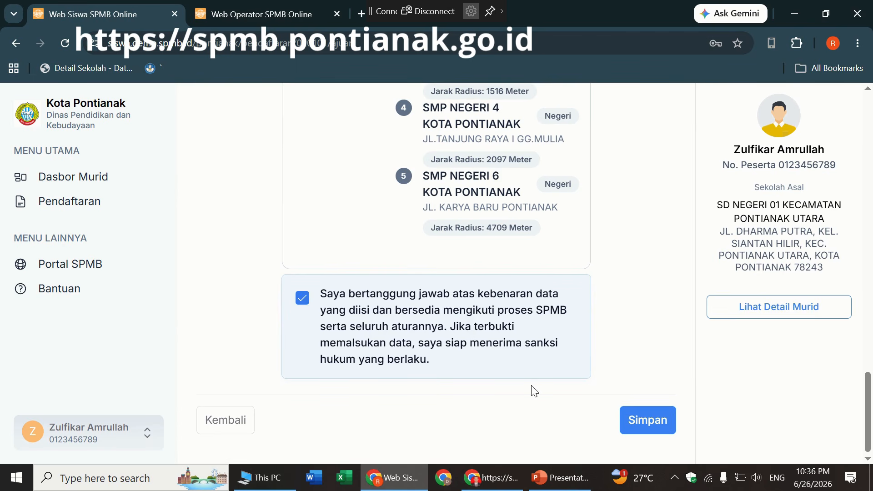
click(656, 424)
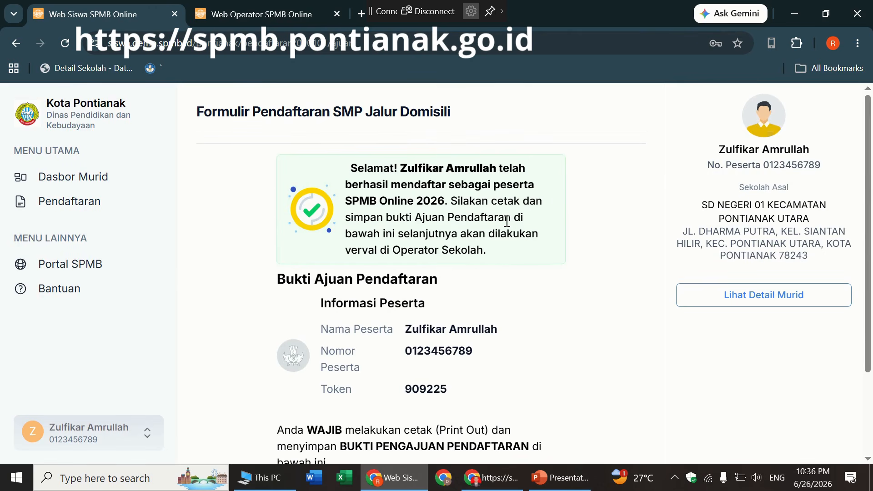
drag(866, 186, 865, 272)
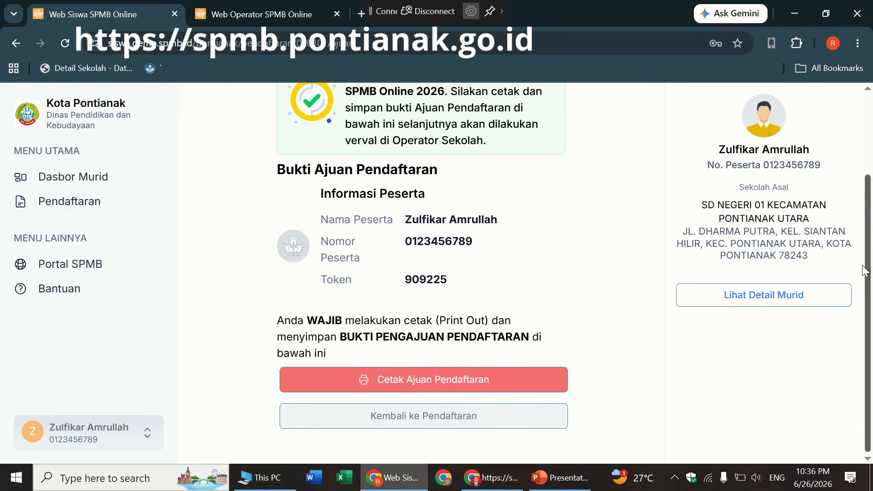
- Save the Cetak Ajuan Pendaftaran receipt as a PDF in Registrasi Akun and close its tab
click(410, 380)
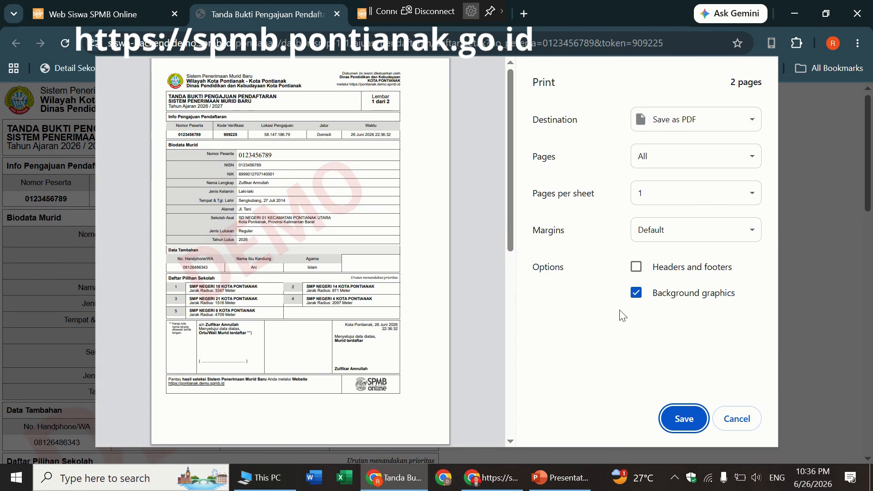
click(678, 418)
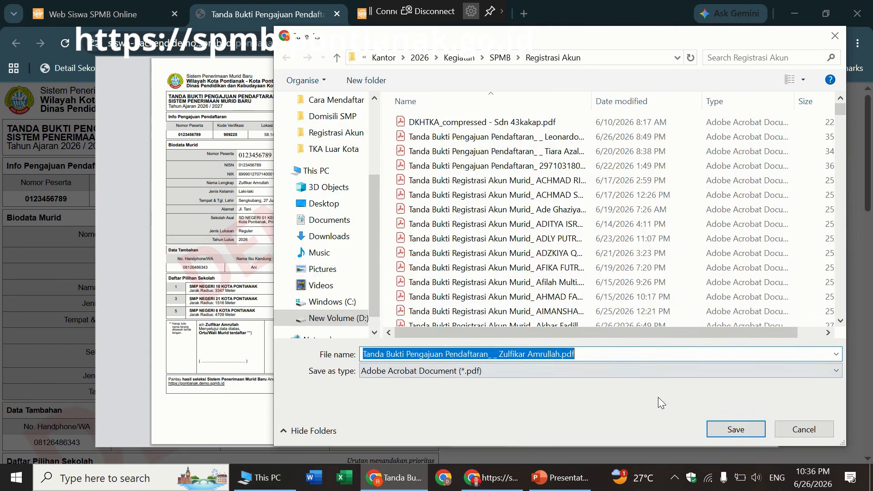
click(727, 430)
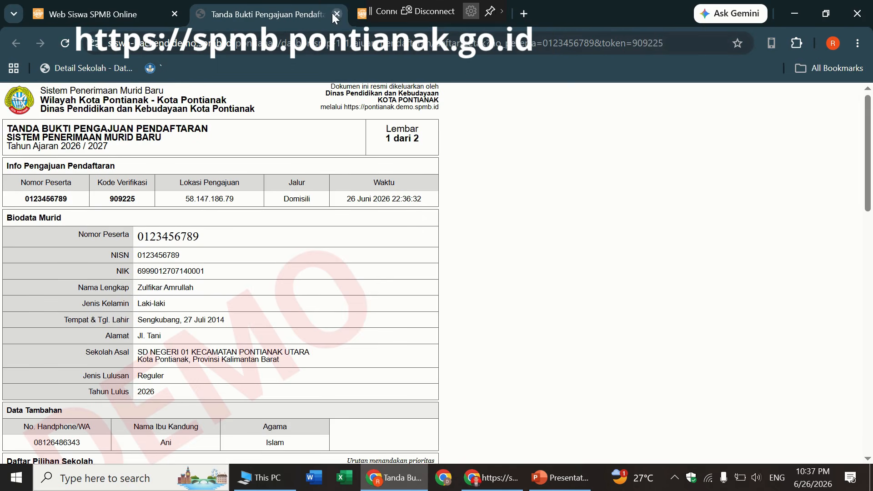
click(336, 14)
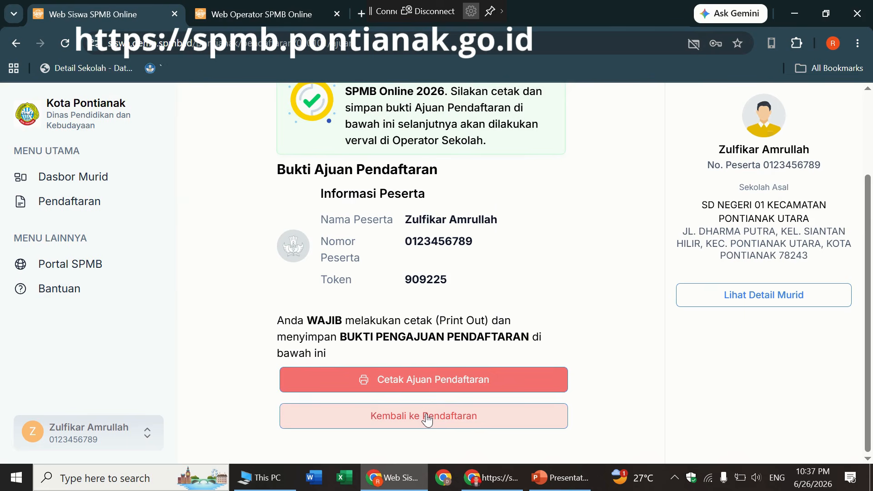
- Go back to the Pendaftaran Sekolah registration list via Kembali ke Pendaftaran
click(444, 421)
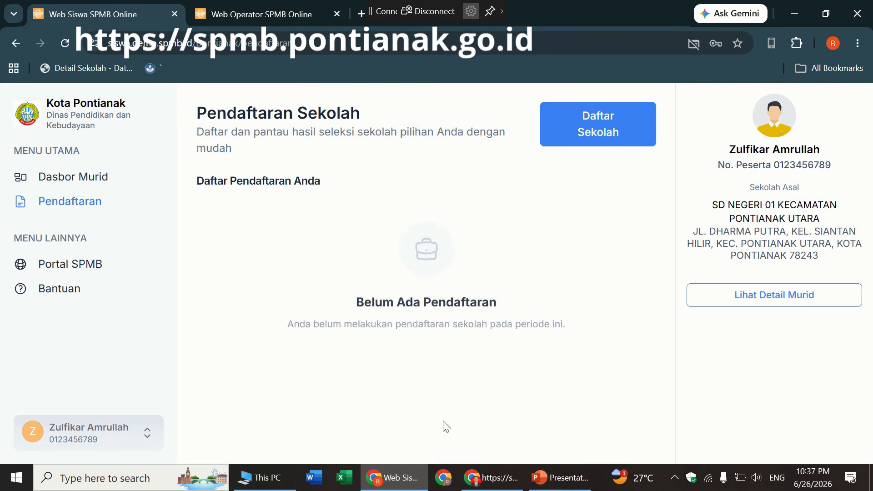